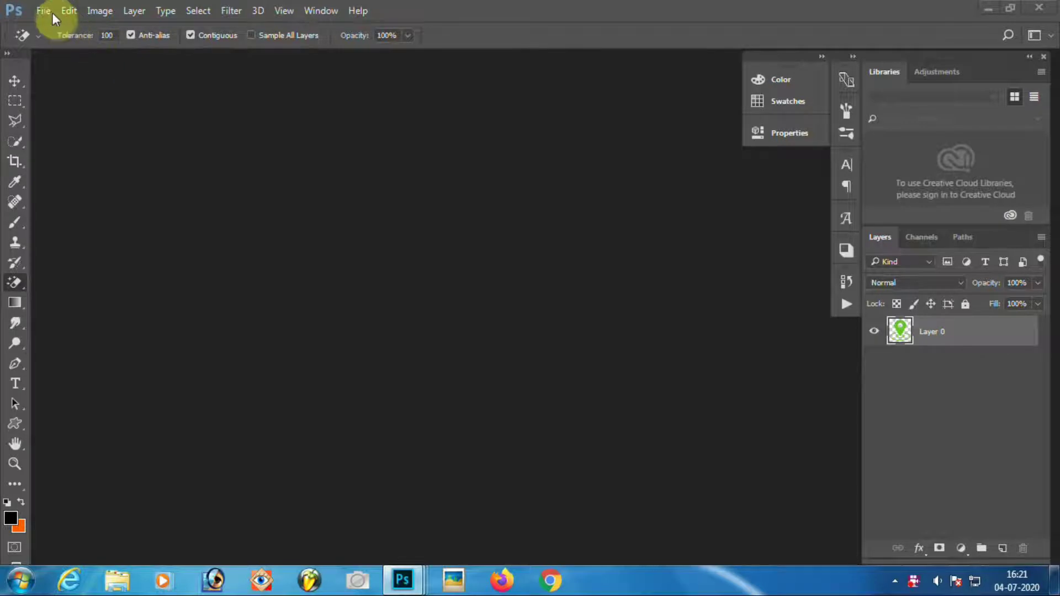
Create a new 3.5 × 2 inch, 300 ppi document
click(51, 11)
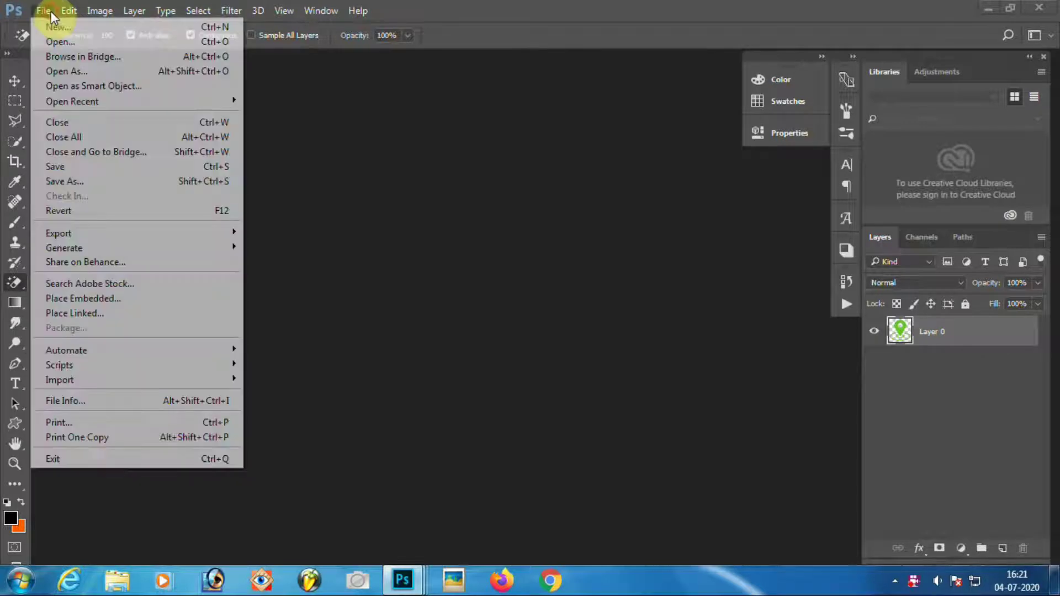
click(78, 29)
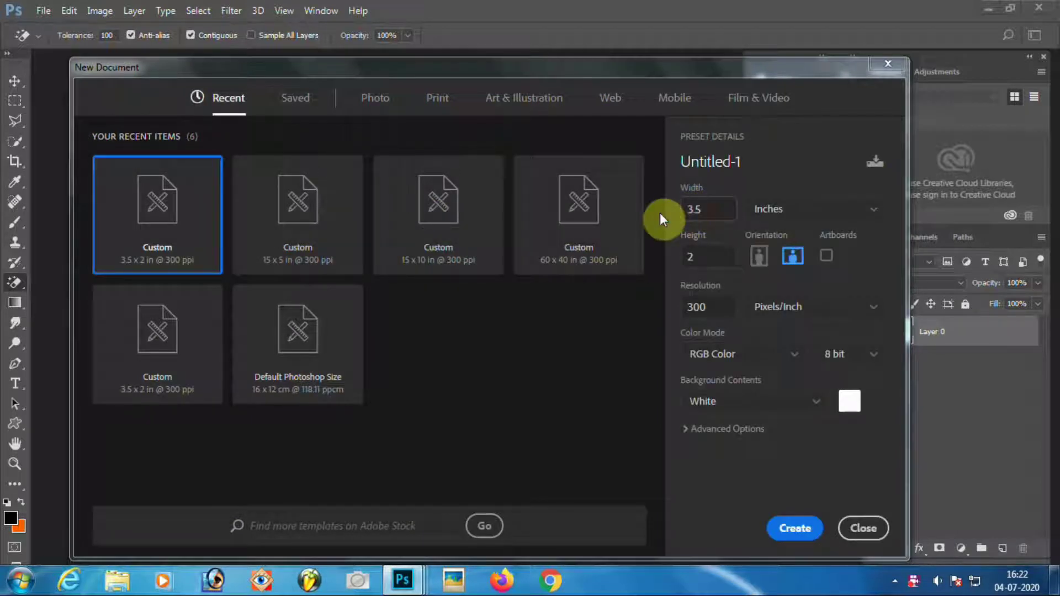
click(700, 209)
drag(700, 210, 644, 213)
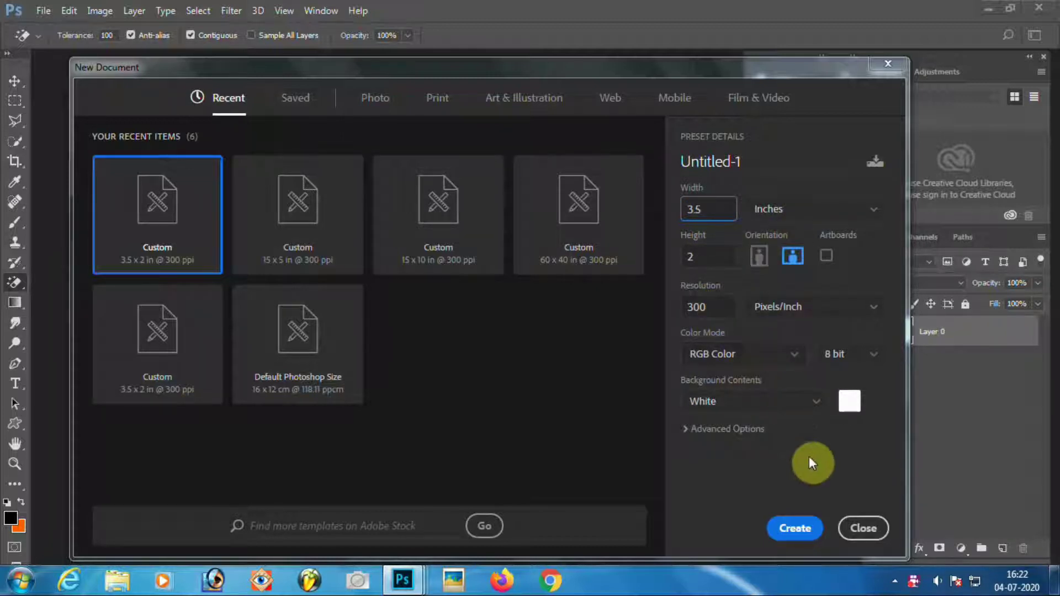
click(795, 526)
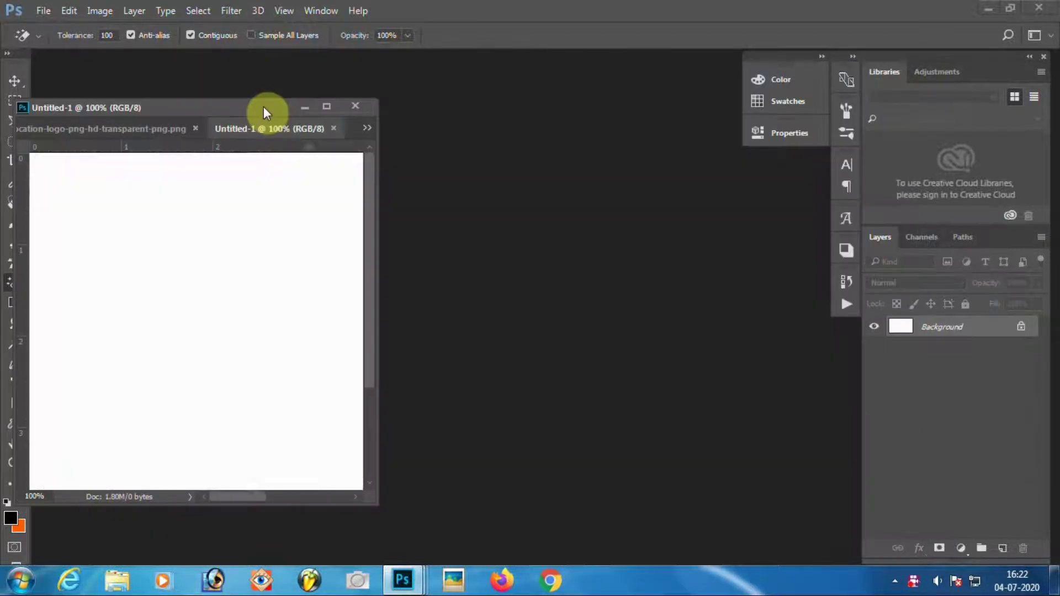
Zoom the new canvas out to 50% and show the fill and adjustment layer list
mouse_move(263, 107)
mouse_down()
mouse_move(432, 78)
mouse_move(449, 57)
mouse_up()
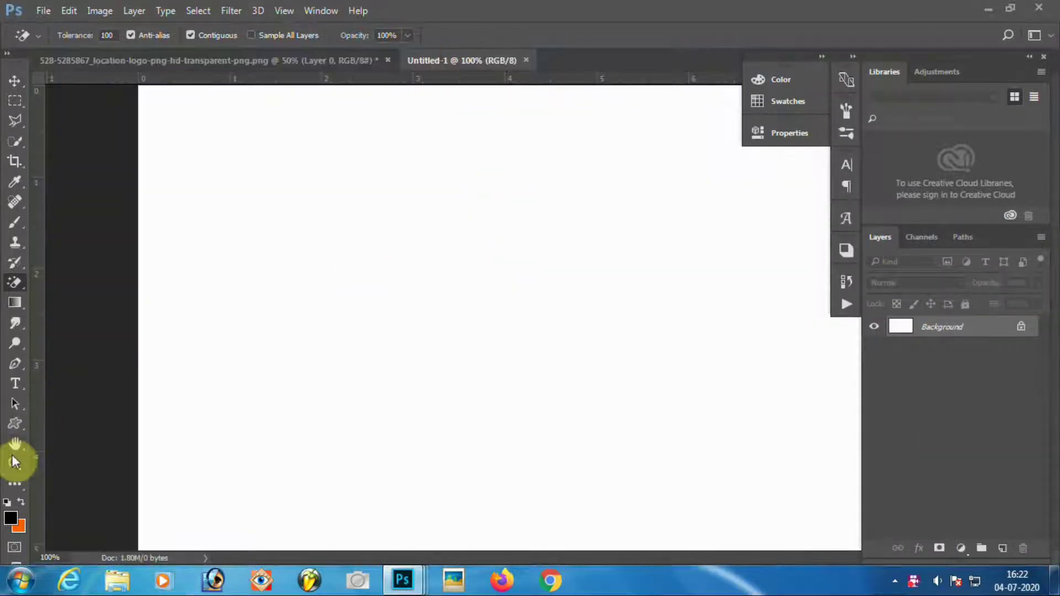
click(15, 464)
right_click(431, 278)
click(476, 378)
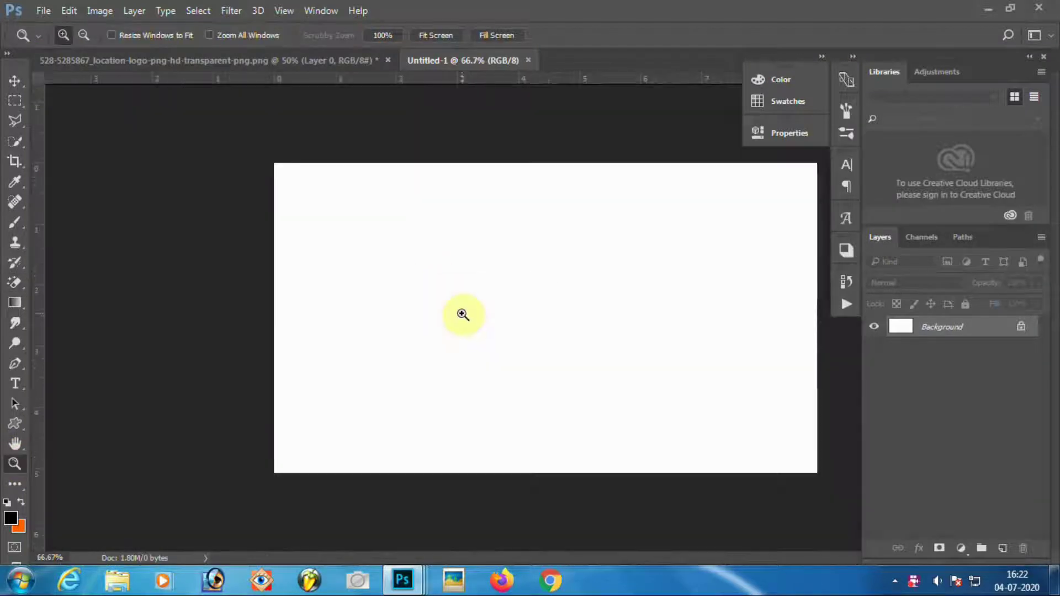
right_click(462, 313)
click(504, 421)
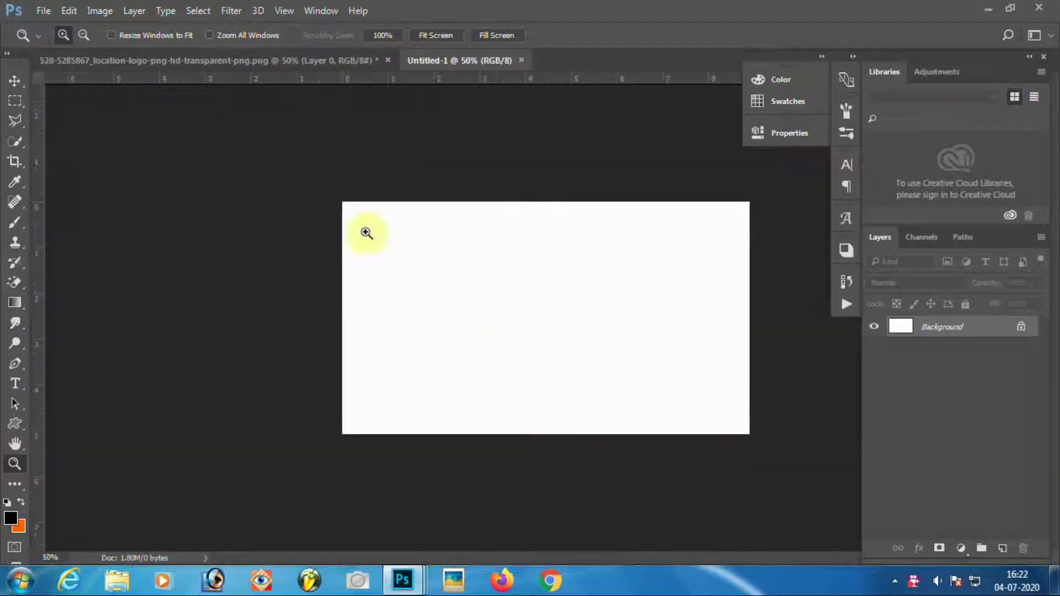
click(967, 544)
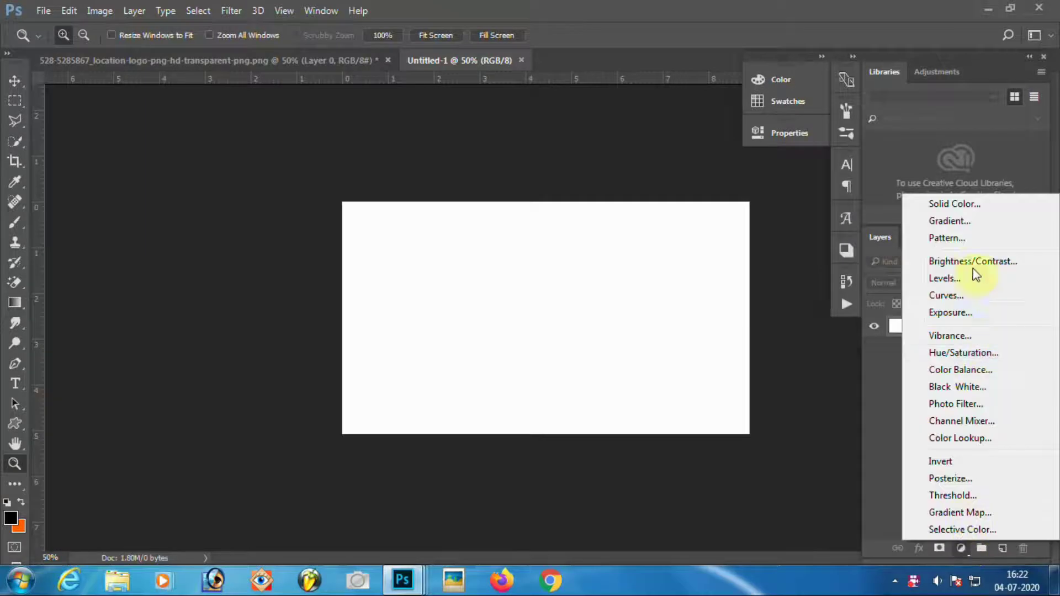
Add a Gradient Fill layer with a 3.58° angle
click(963, 220)
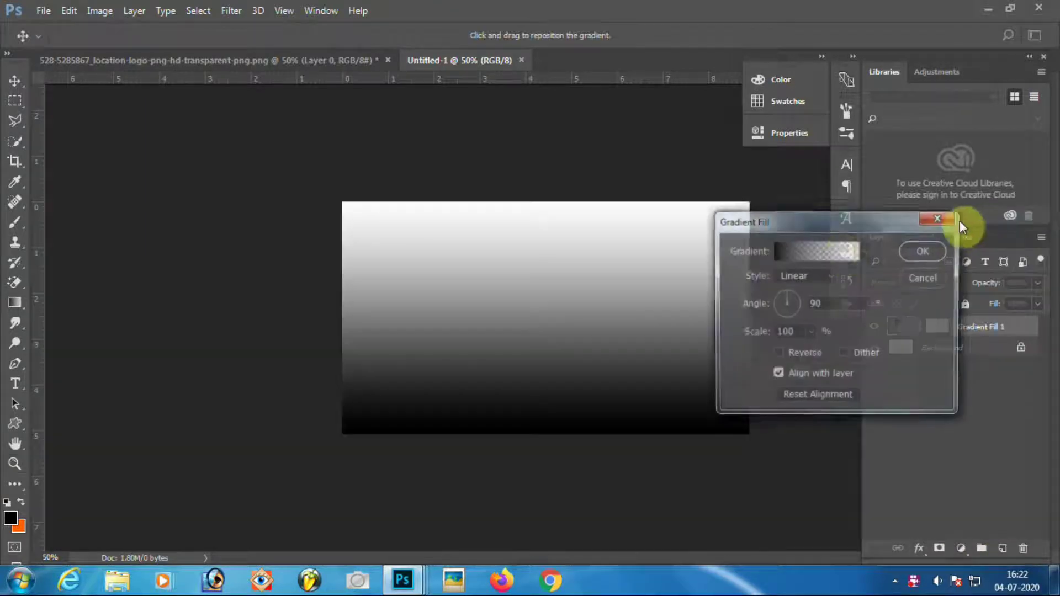
click(799, 304)
drag(800, 302, 799, 303)
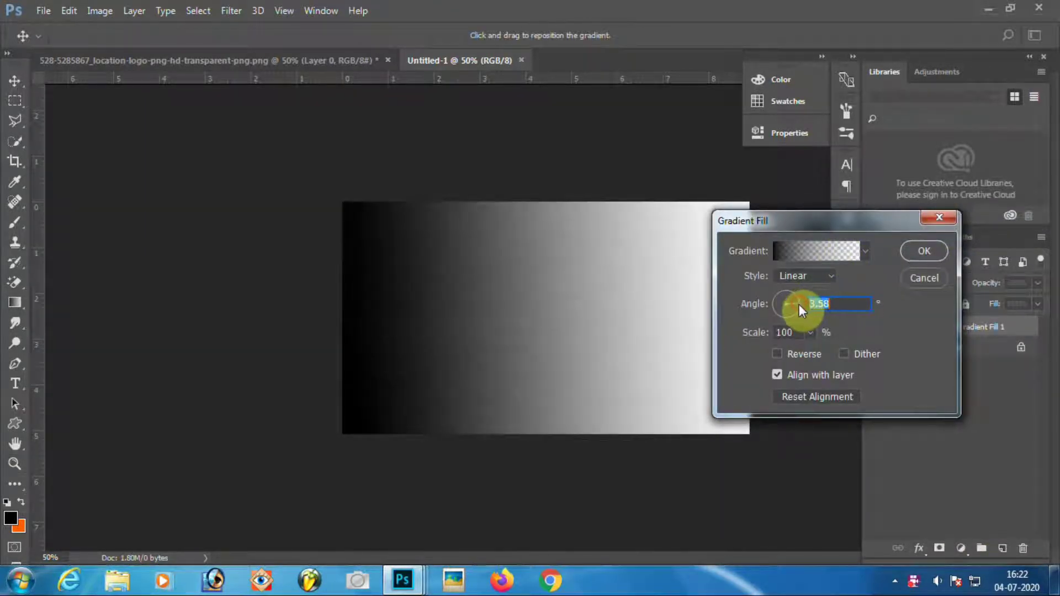
Make the gradient run from black to dark gray #696969 using the Black, White preset
click(823, 255)
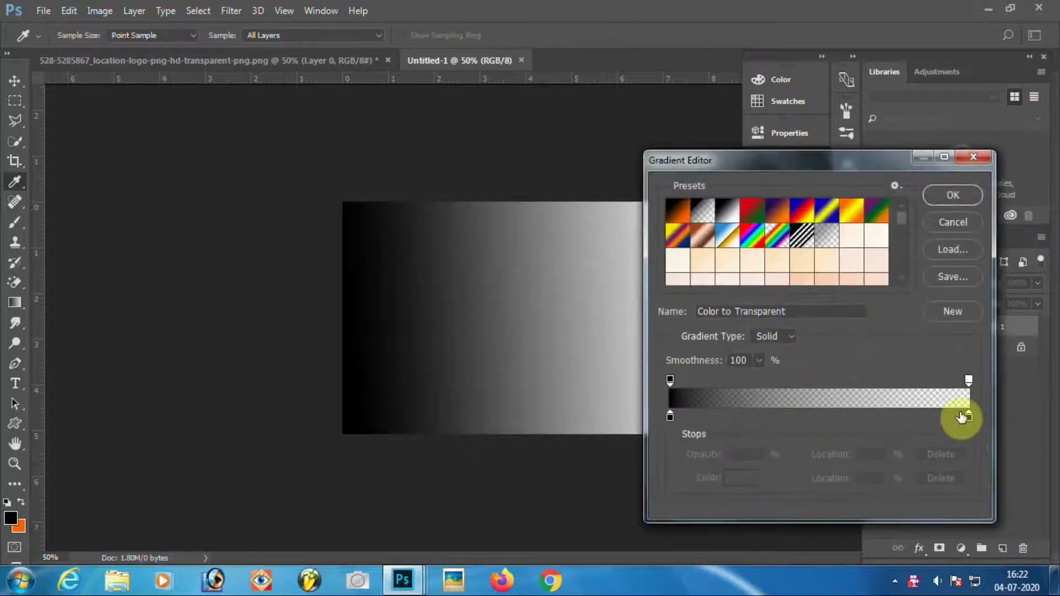
click(727, 210)
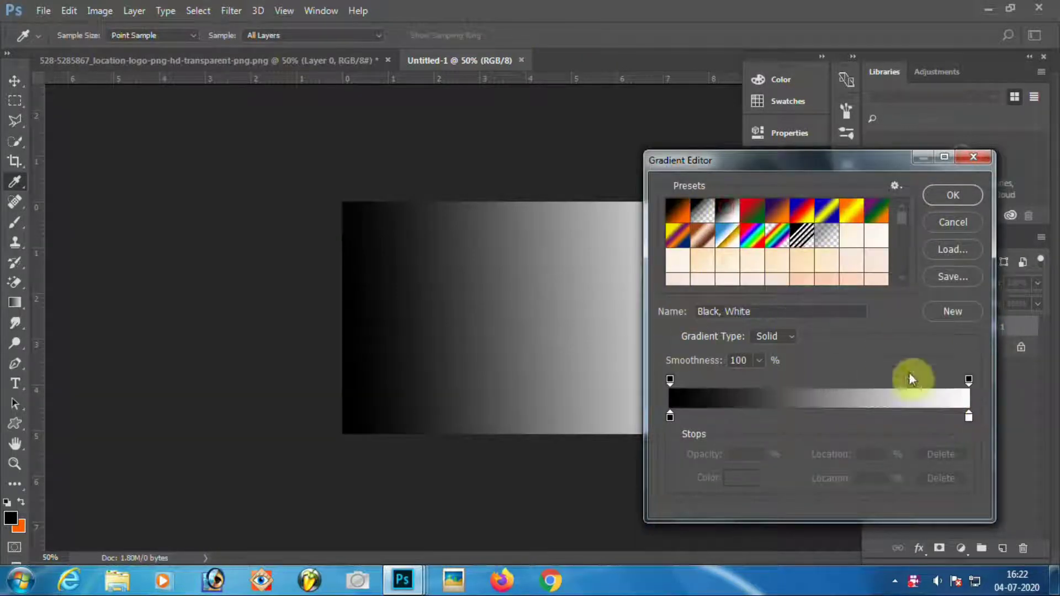
click(968, 417)
click(730, 480)
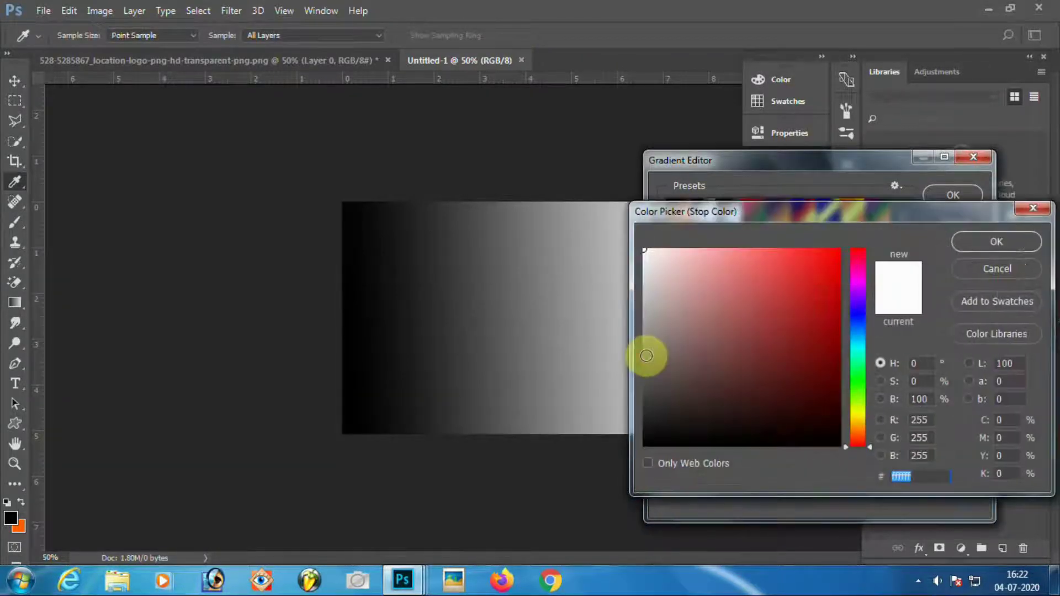
click(646, 356)
drag(645, 355, 641, 365)
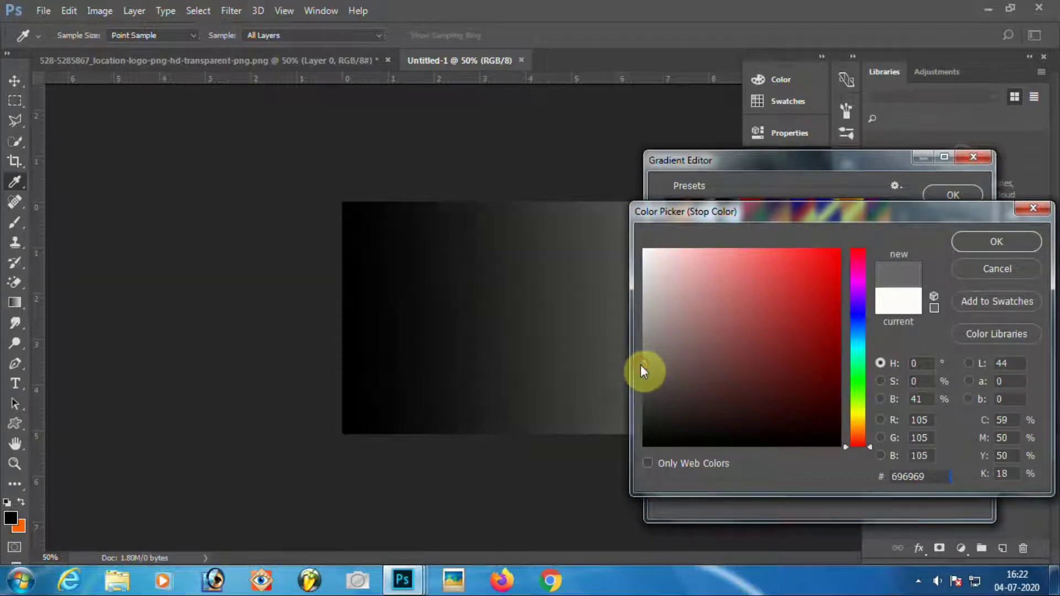
click(972, 243)
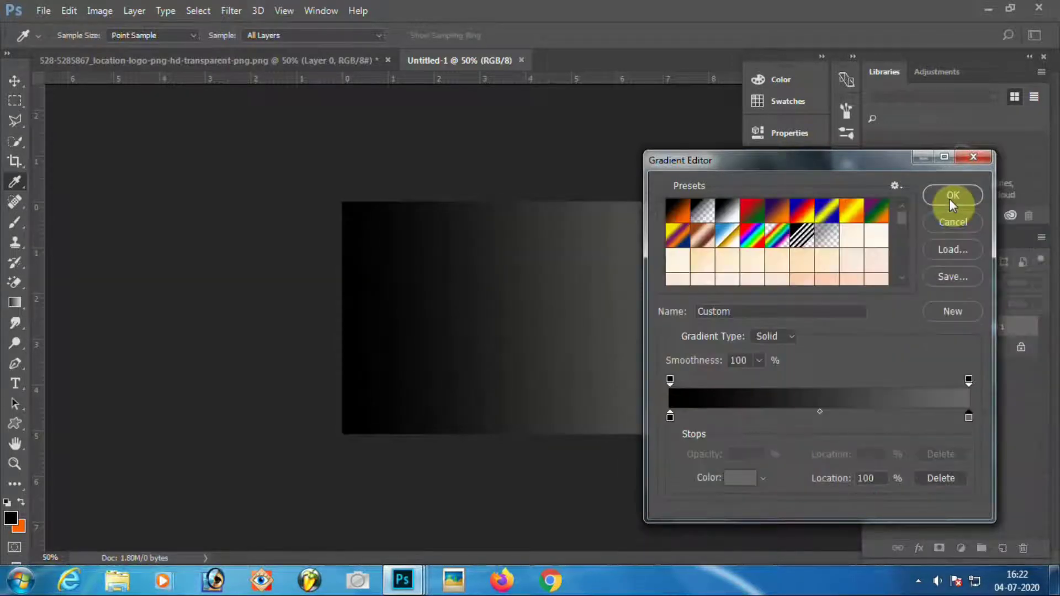
click(950, 198)
click(915, 247)
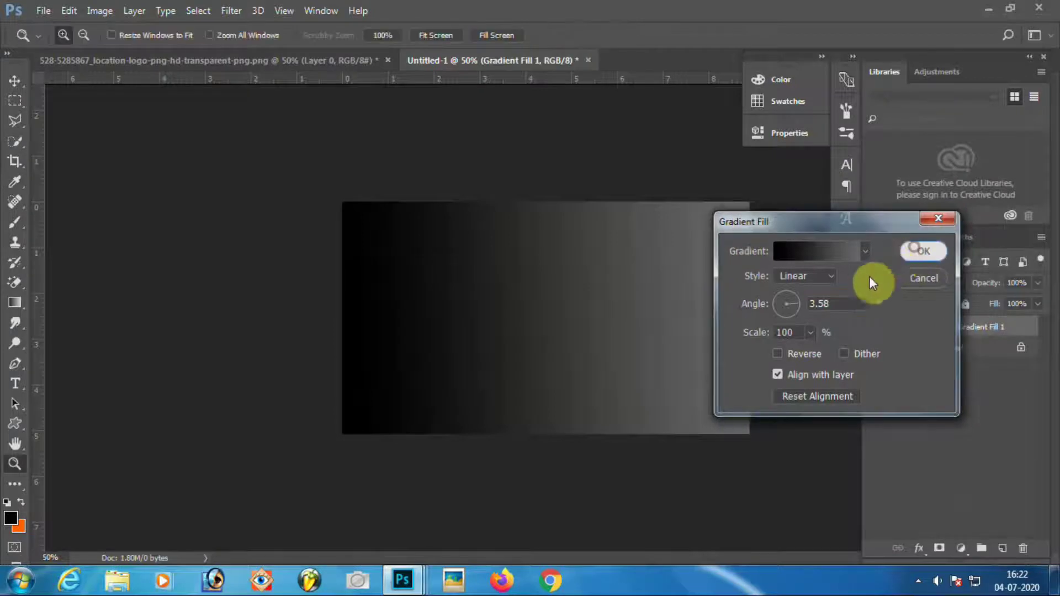
Copy the lens from photo_camera_lens_02.jpg onto the card as Layer 1, then turn off Auto-Select
drag(339, 65, 285, 124)
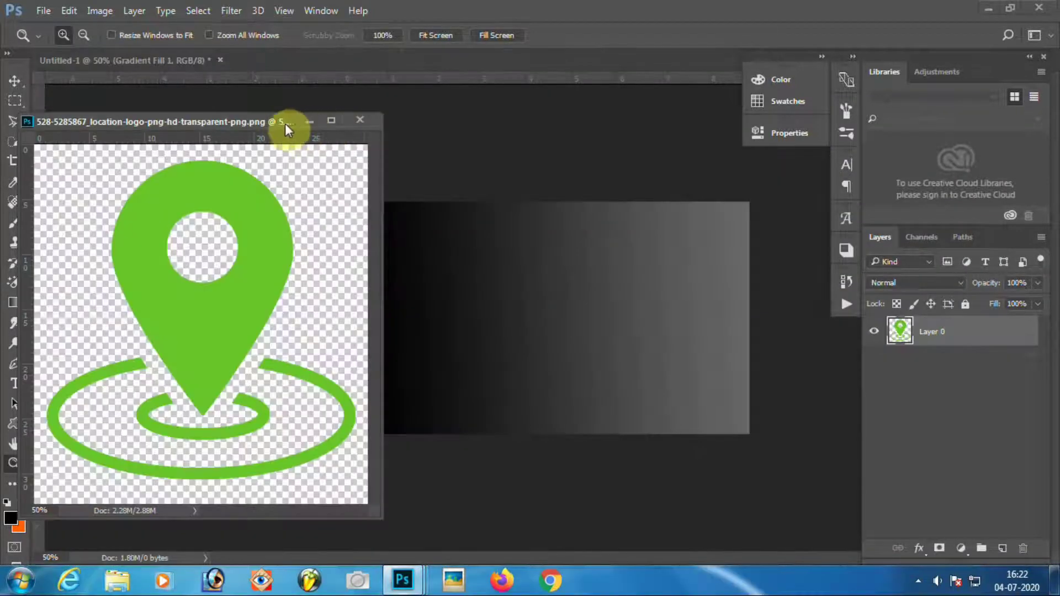
click(307, 120)
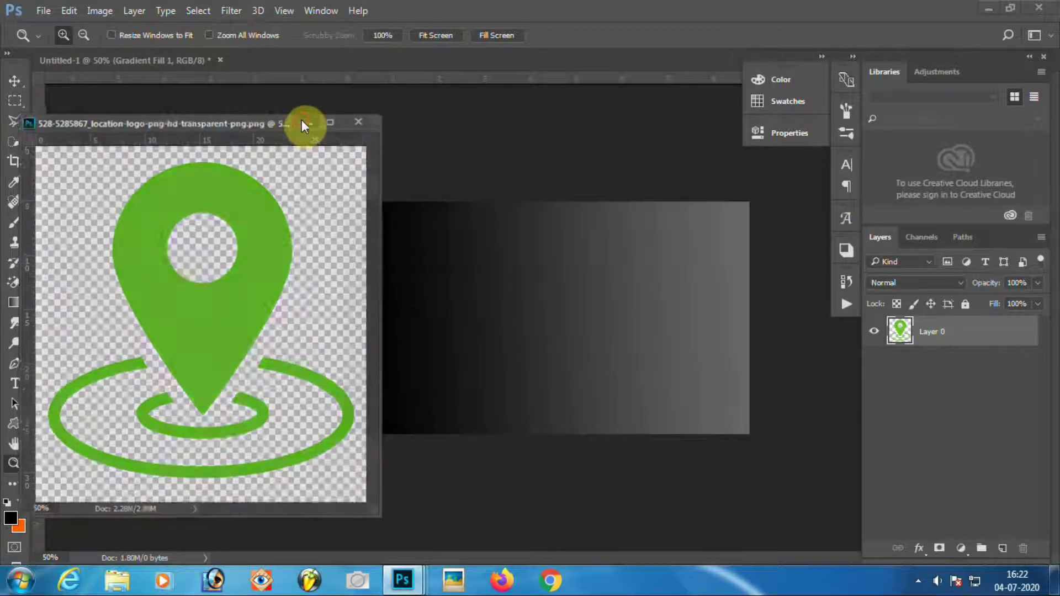
mouse_move(402, 580)
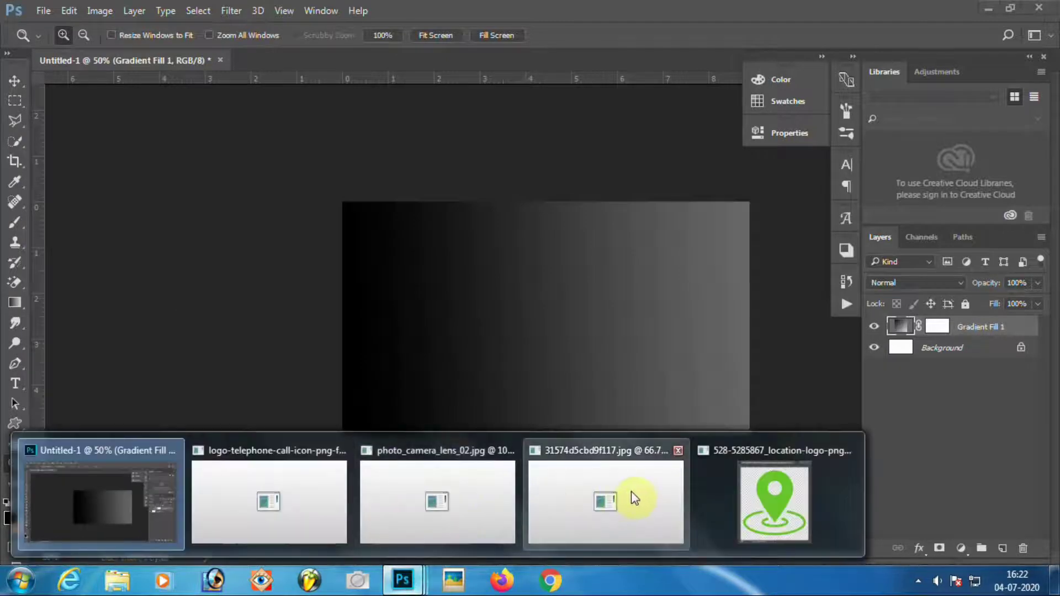
click(375, 505)
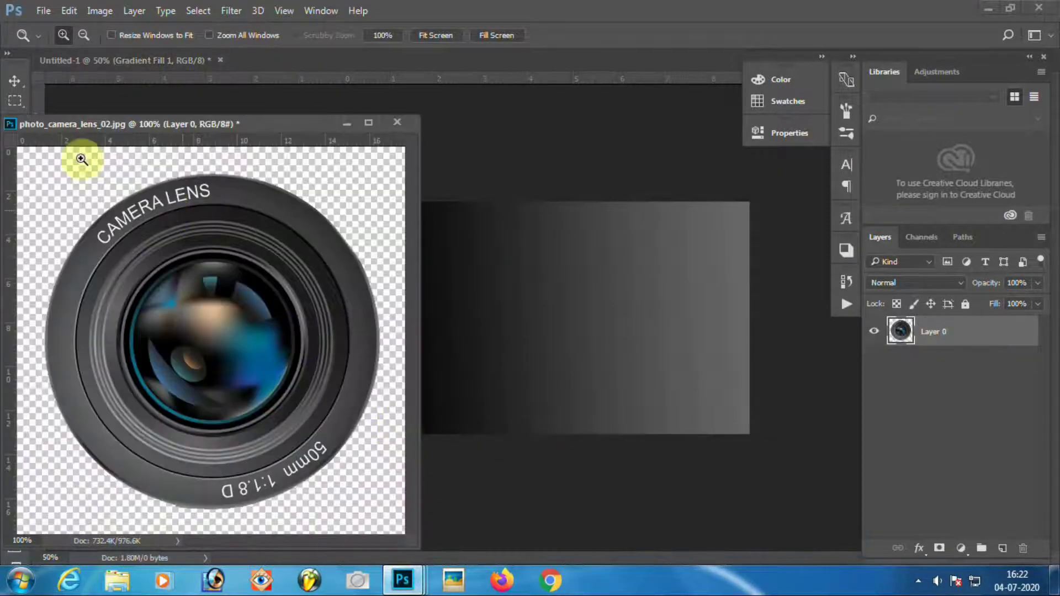
click(21, 85)
mouse_move(173, 300)
mouse_down()
mouse_move(516, 297)
mouse_move(385, 279)
mouse_up()
click(397, 122)
click(85, 34)
Enlarge the lens to the card's full height, half past the left edge
key(ctrl+t)
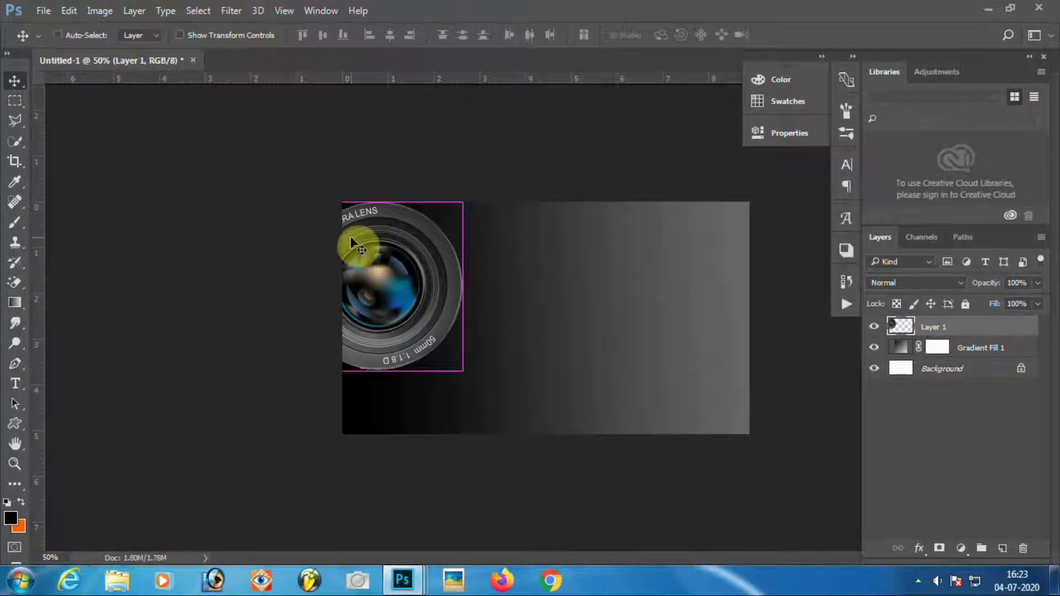
key(ctrl+t)
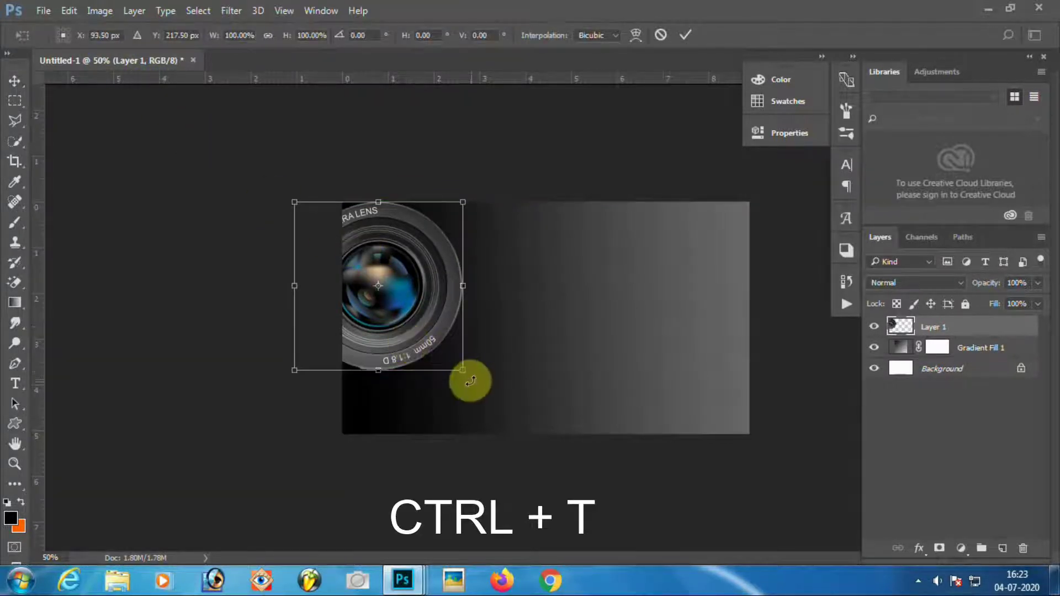
mouse_move(464, 371)
mouse_down()
mouse_move(506, 418)
mouse_move(550, 435)
mouse_up()
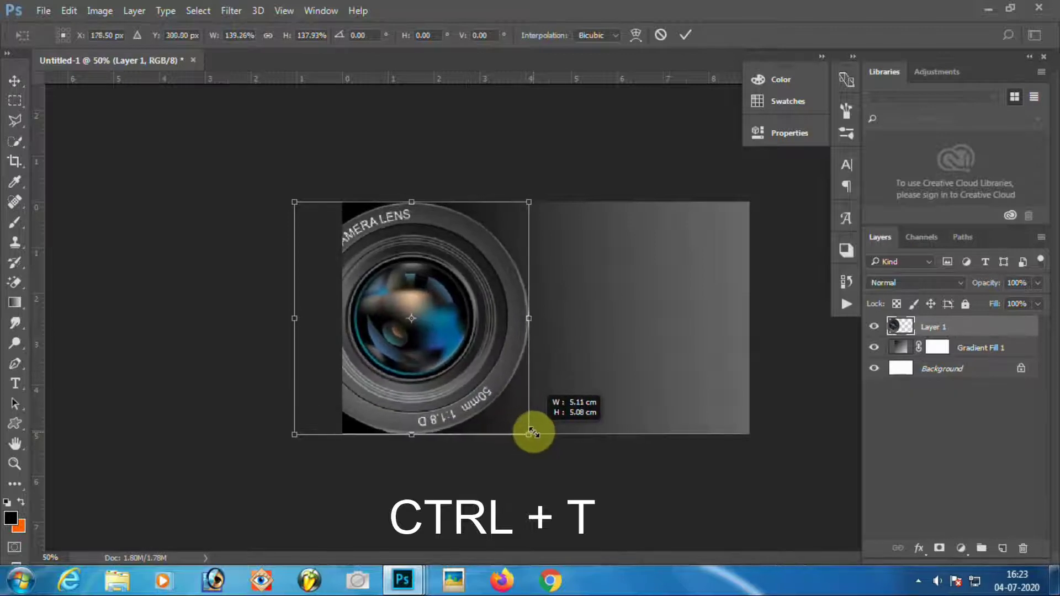
drag(485, 390, 417, 396)
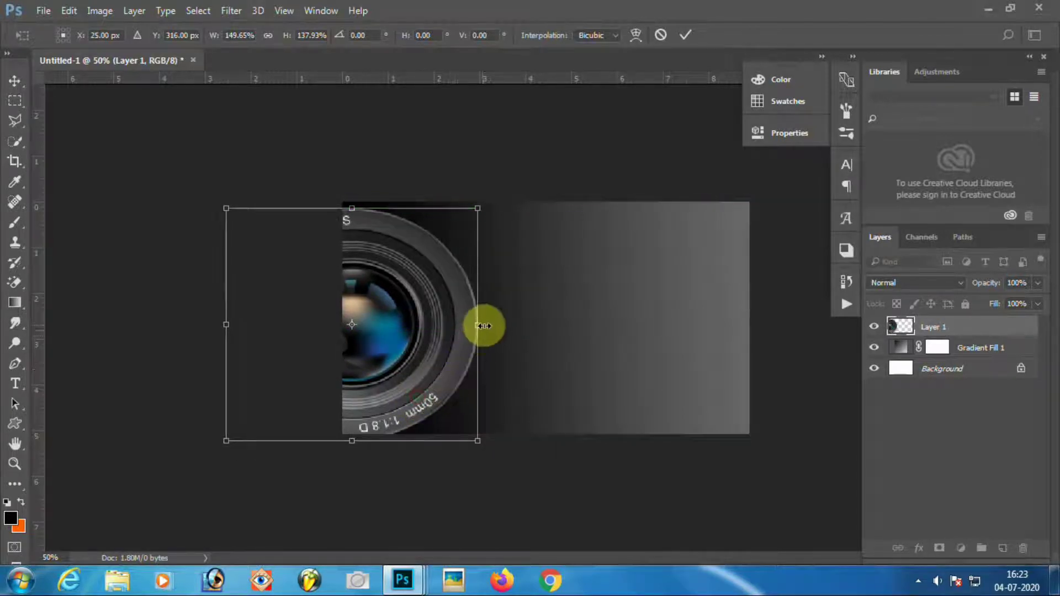
mouse_move(483, 326)
mouse_down()
mouse_move(442, 329)
mouse_move(475, 325)
mouse_up()
drag(398, 325, 403, 324)
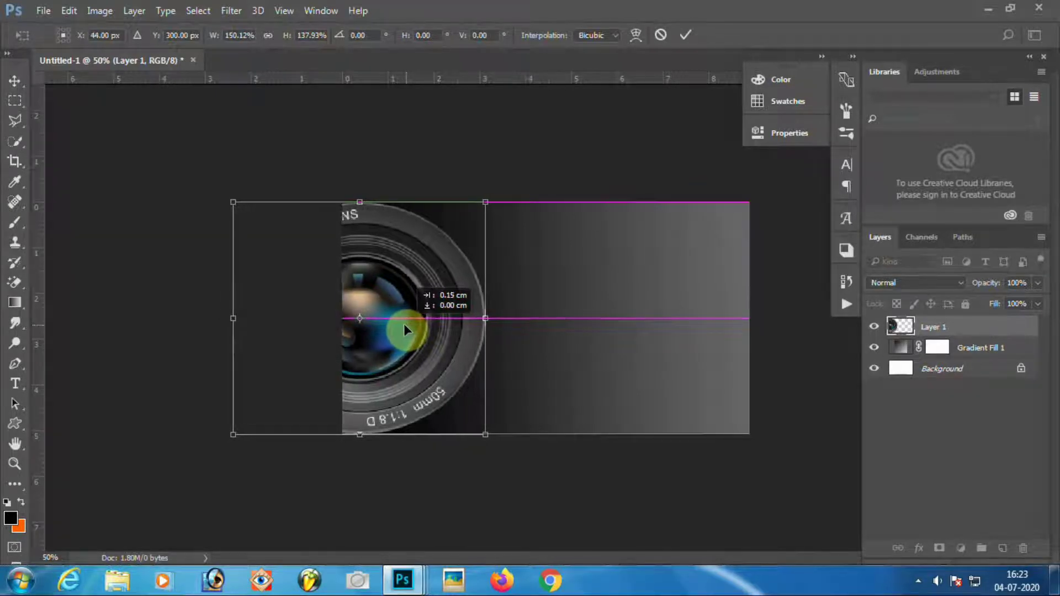
click(686, 35)
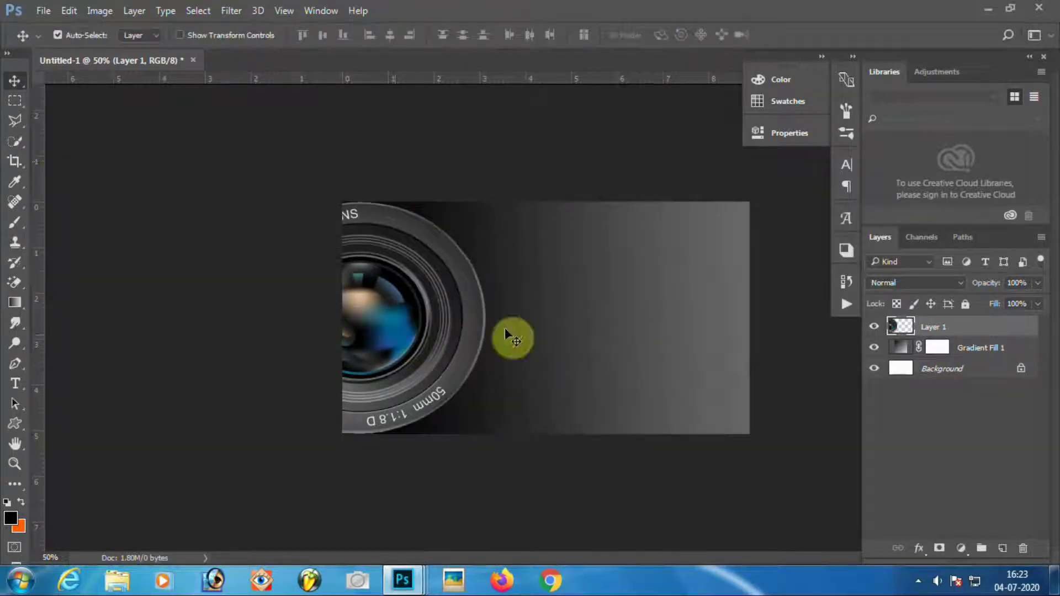
Type the cardholder's full name in white to the right of the lens
click(15, 383)
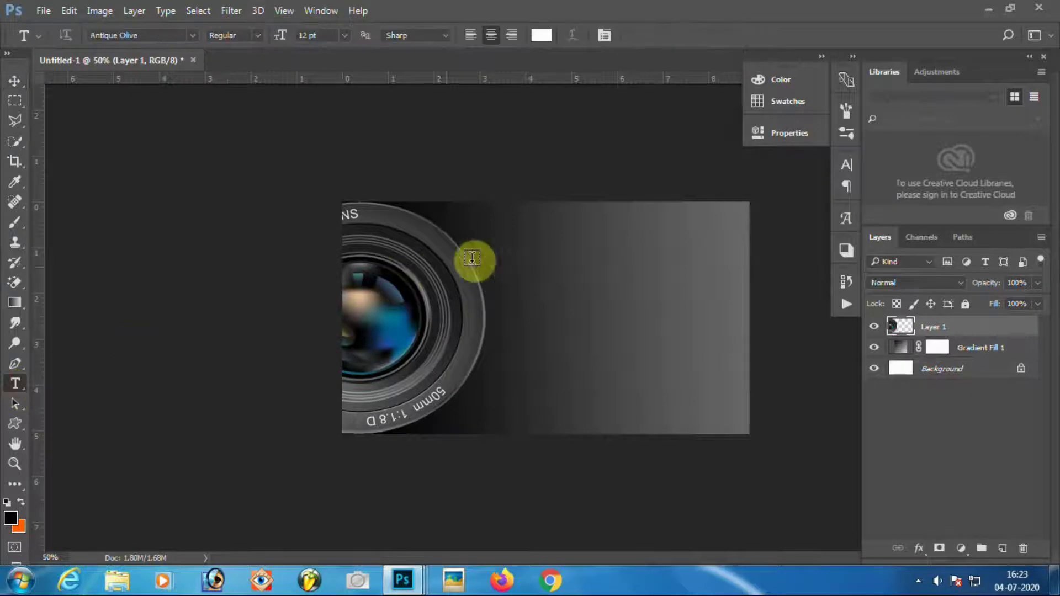
click(528, 250)
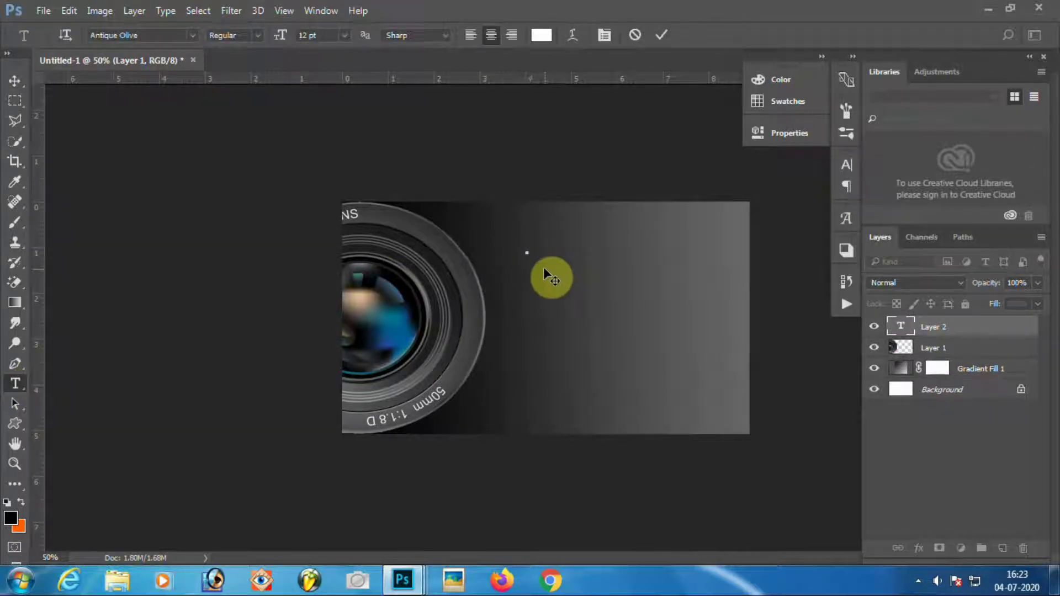
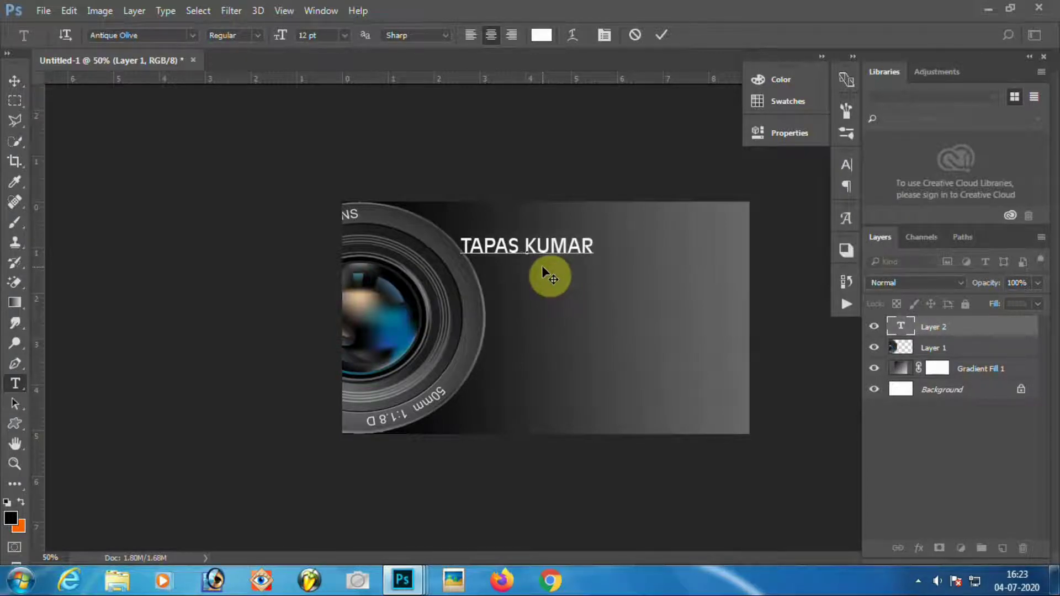
click(662, 35)
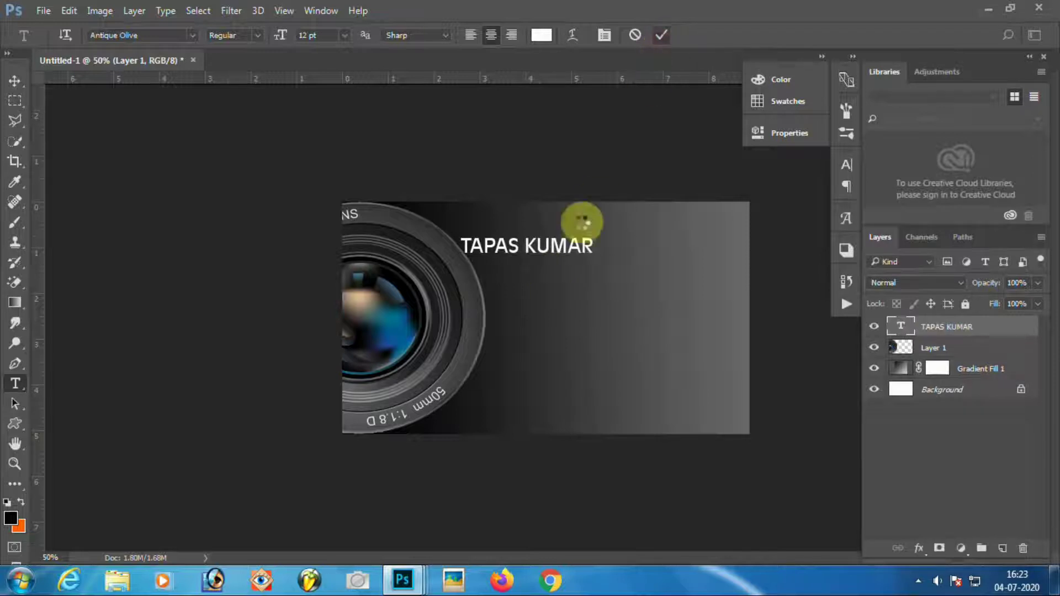
Transform the name to about 156% width and 78% height across the upper right
key(ctrl+t)
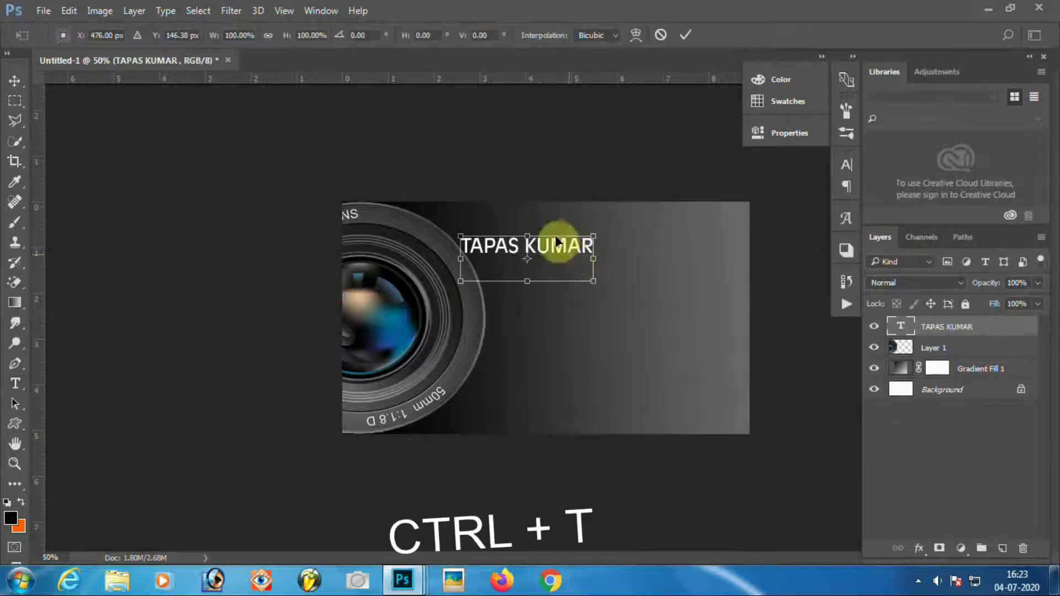
drag(593, 258, 692, 259)
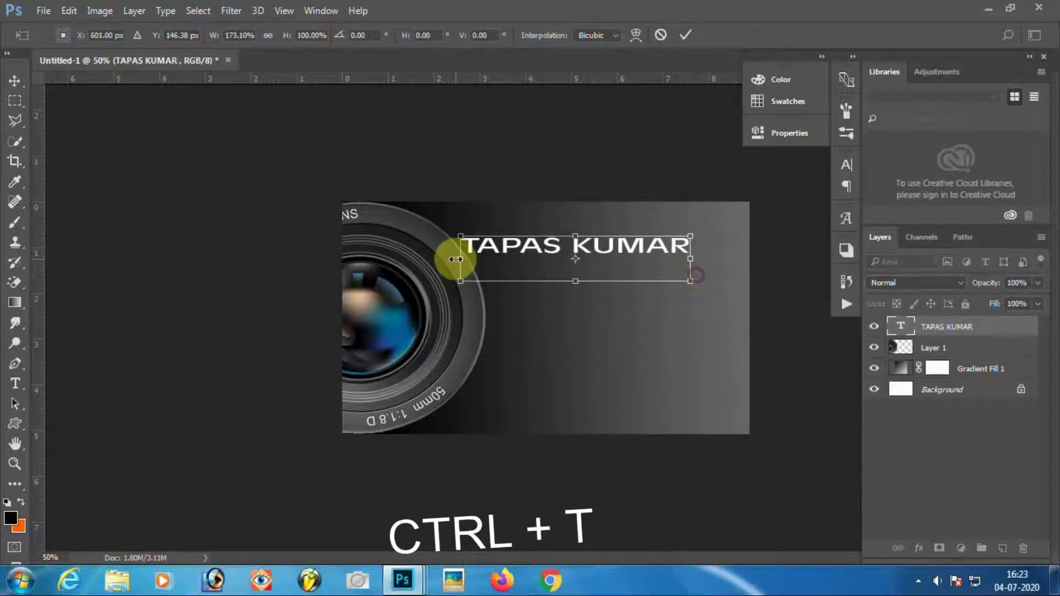
drag(460, 259, 492, 258)
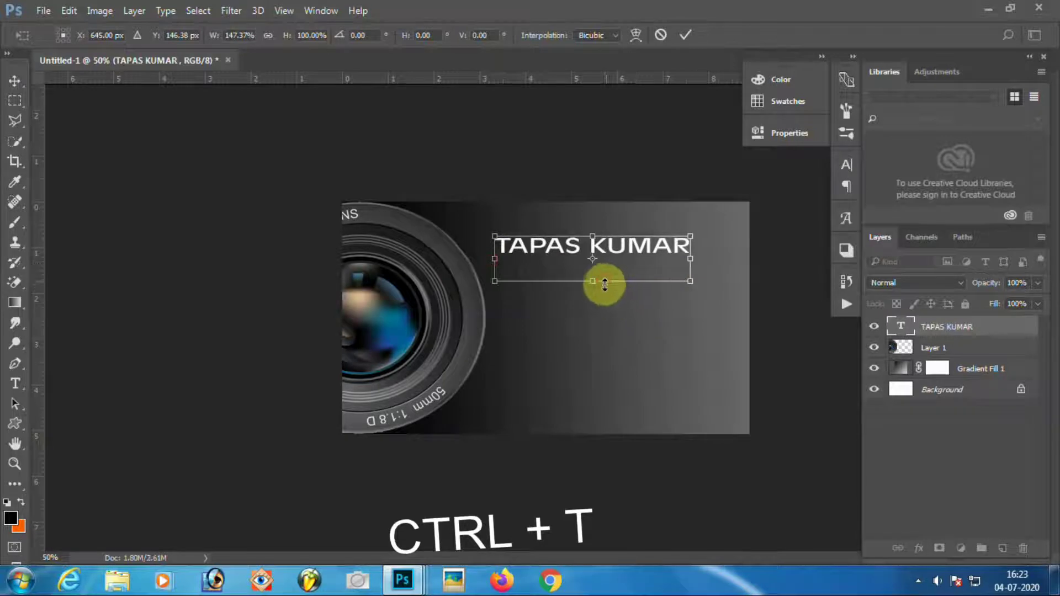
drag(605, 280, 610, 271)
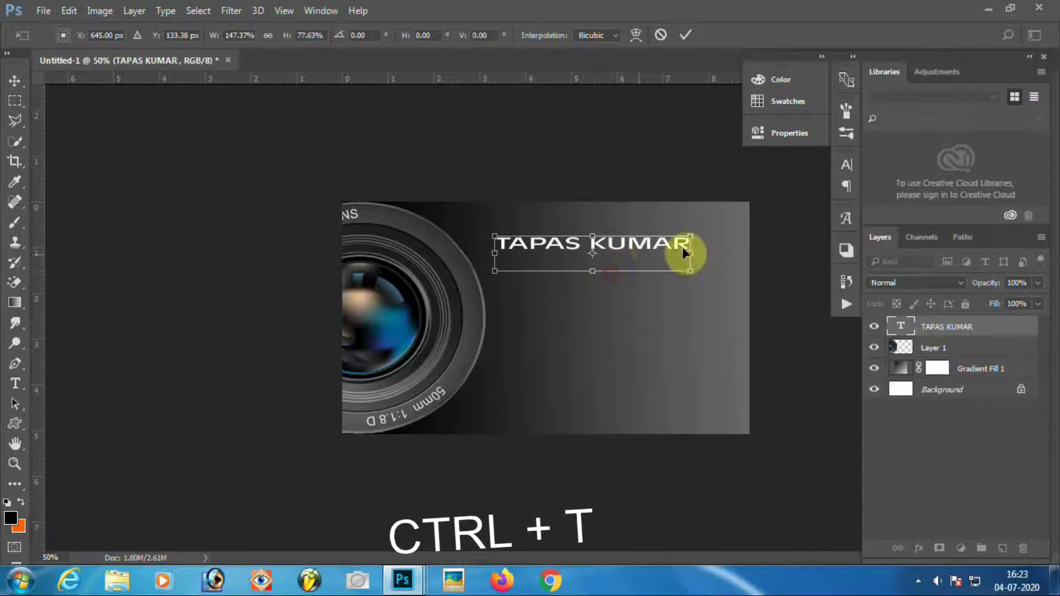
mouse_move(691, 253)
mouse_down()
mouse_move(703, 253)
mouse_move(684, 258)
mouse_up()
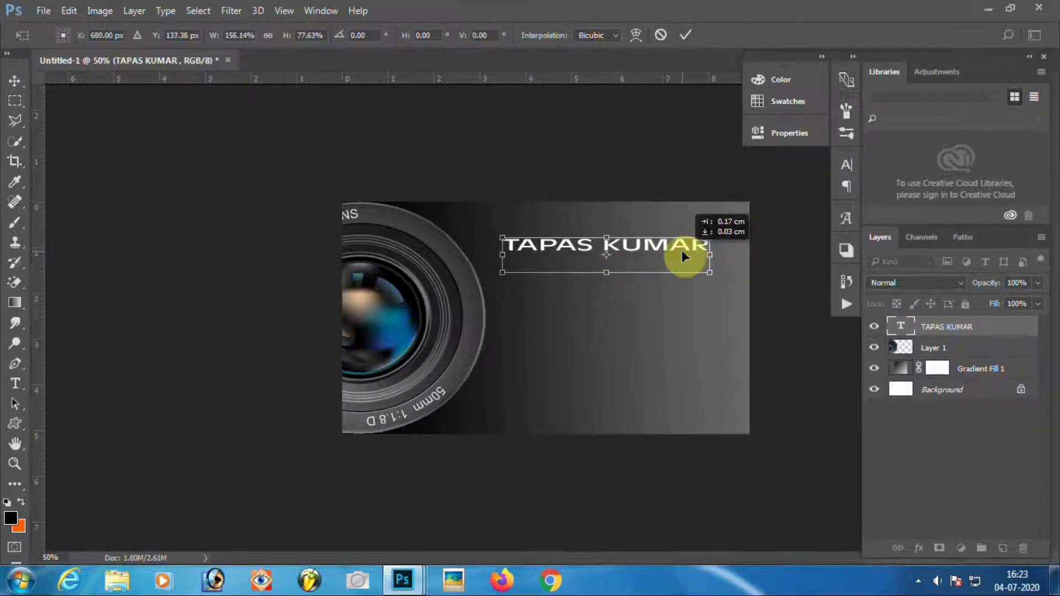
click(684, 49)
Add the text PHOTOGRAPHY below the name, with spaces between each letter
click(556, 325)
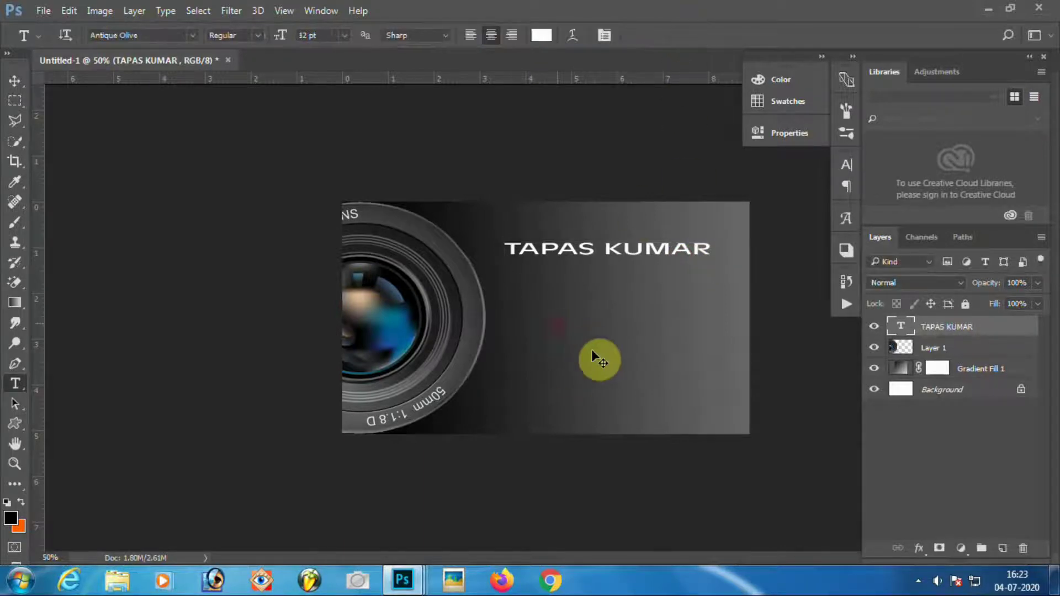
text(PHO)
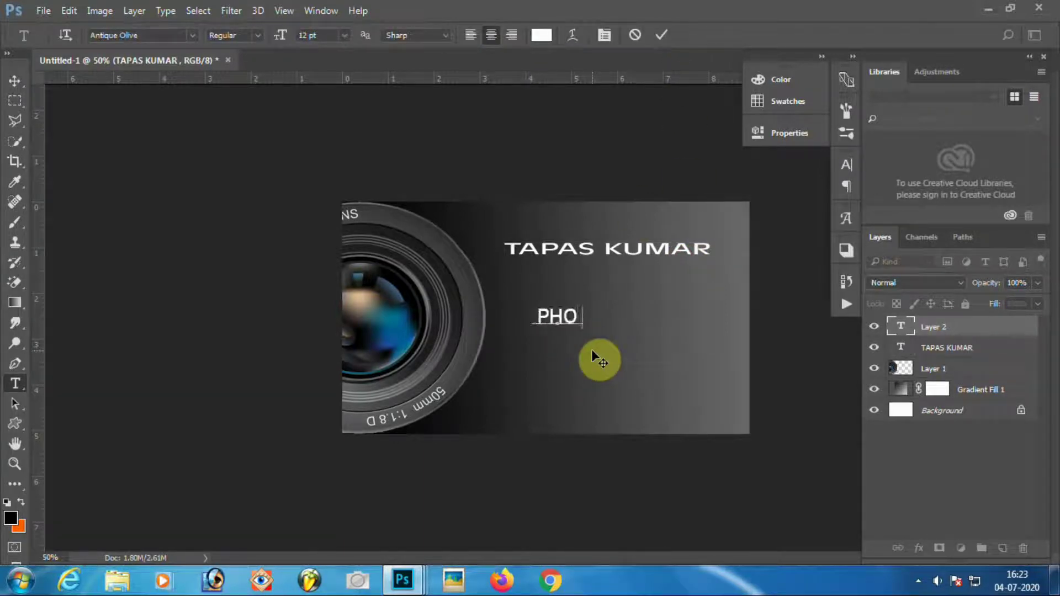
text(TOGRA)
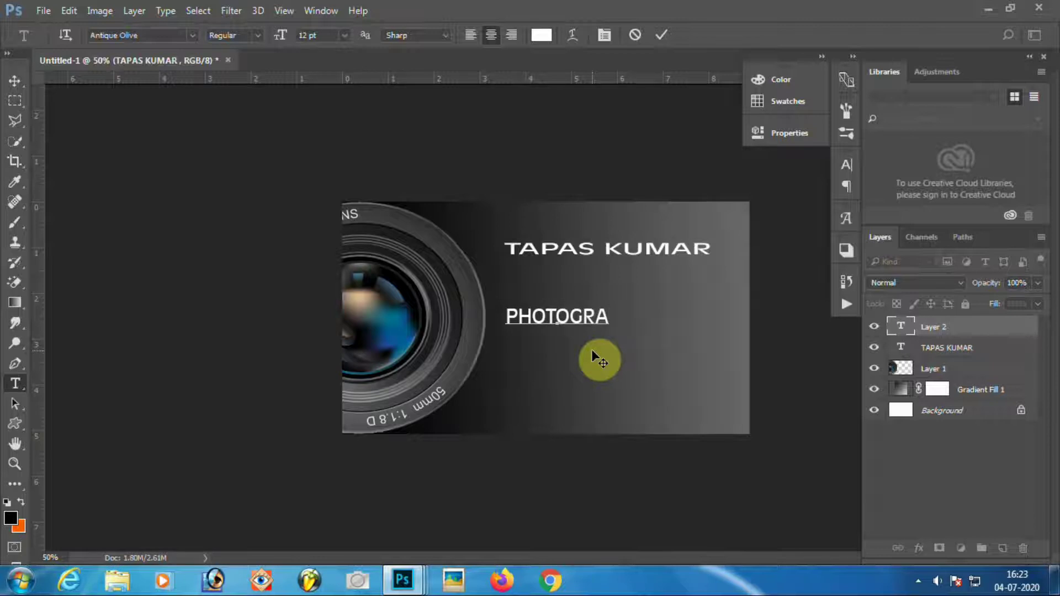
text(PHY)
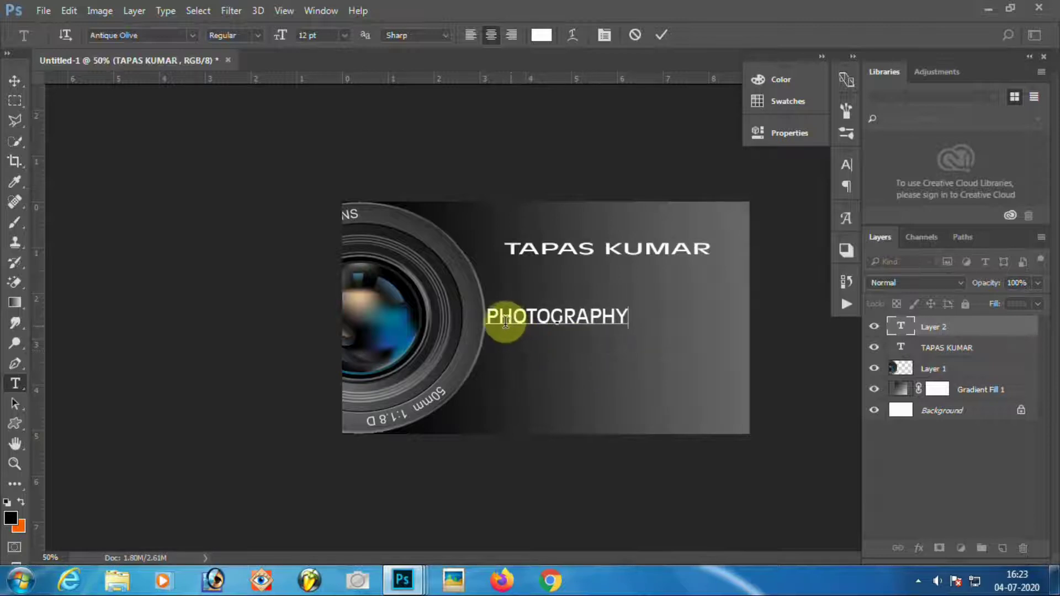
click(499, 319)
click(531, 317)
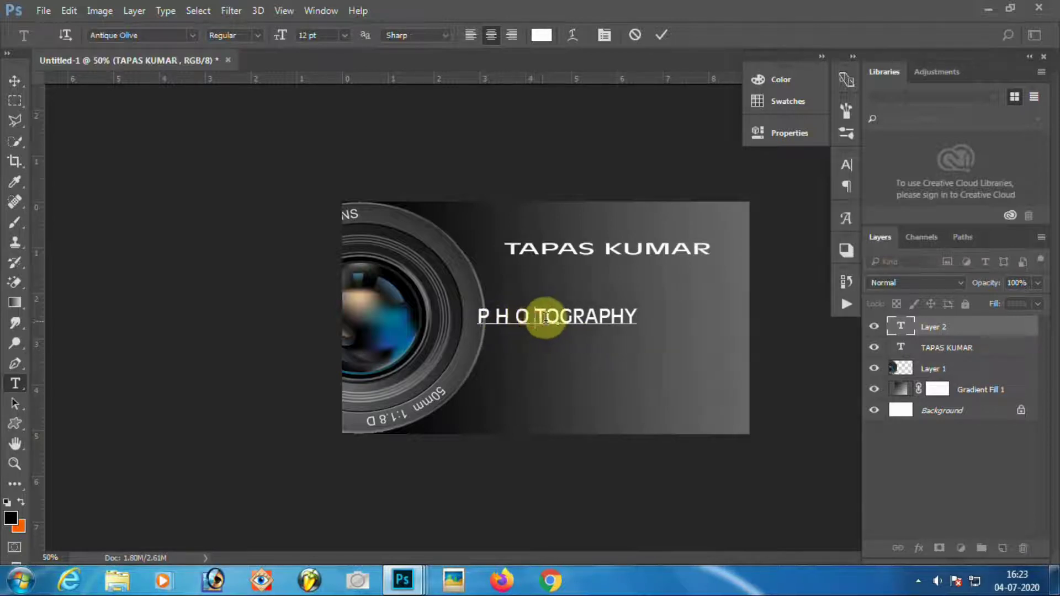
click(565, 320)
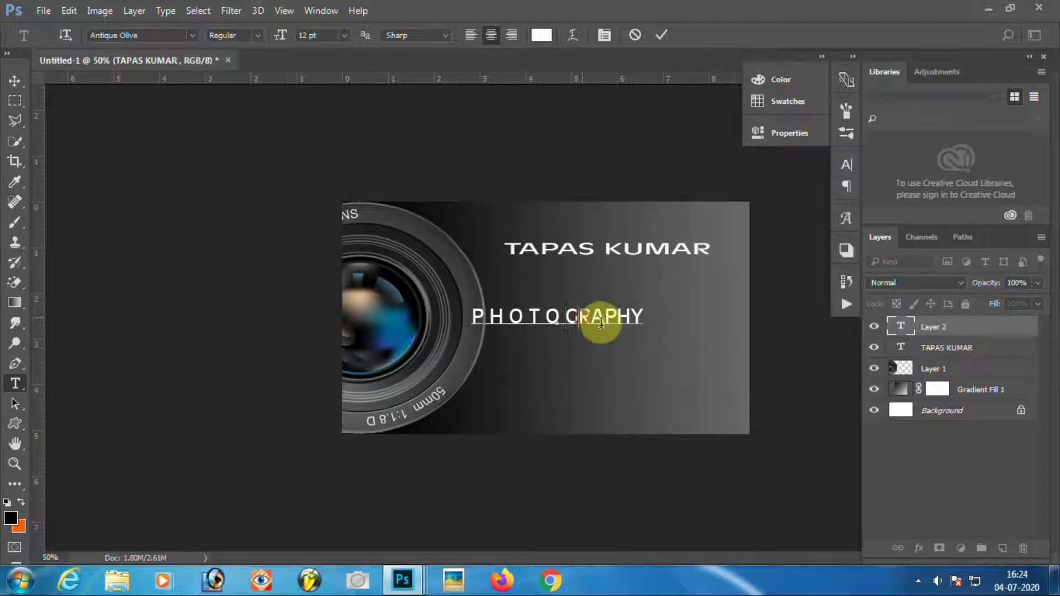
click(597, 319)
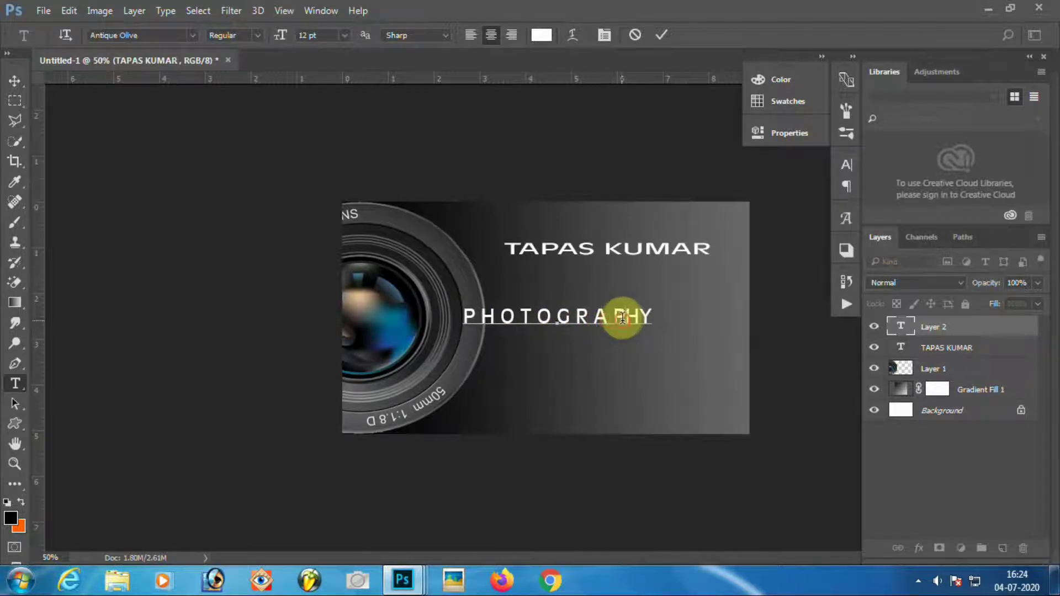
click(643, 319)
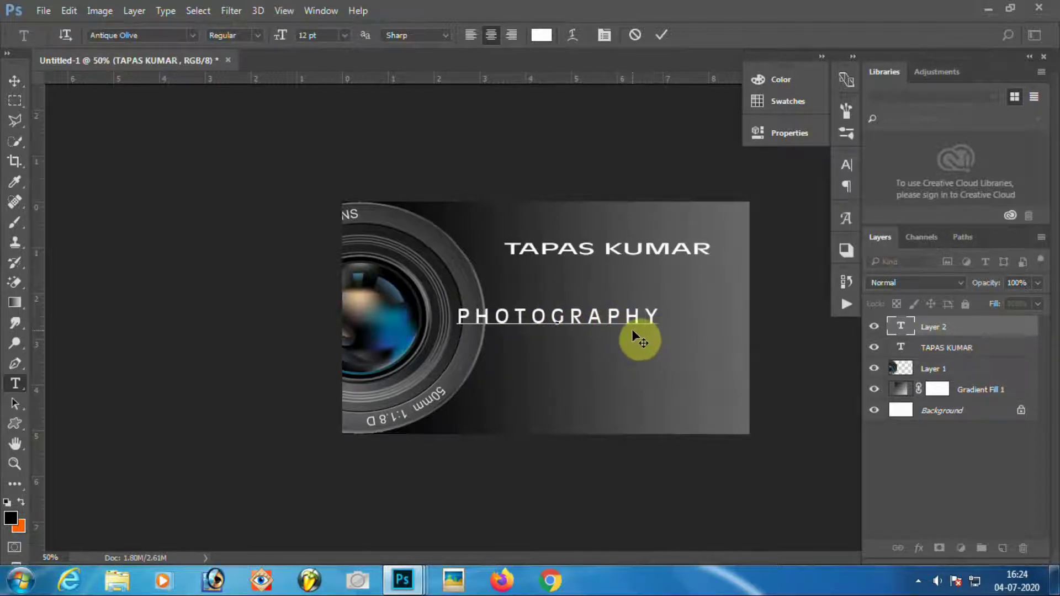
click(661, 35)
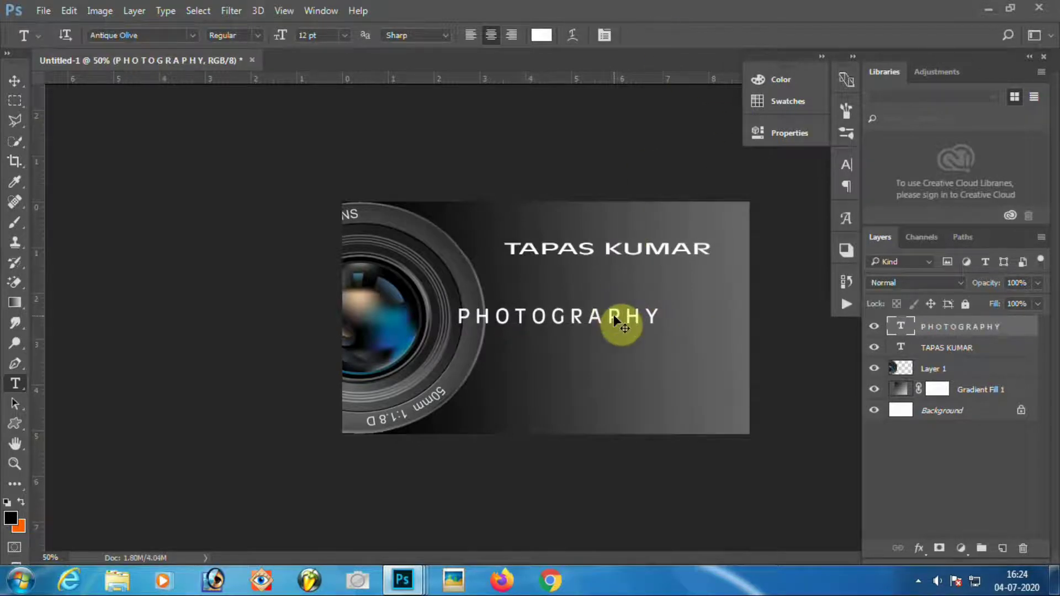
Scale PHOTOGRAPHY to about 87% width, 36% height and nudge it under the name
mouse_move(614, 316)
mouse_down()
mouse_move(661, 284)
mouse_move(607, 287)
mouse_up()
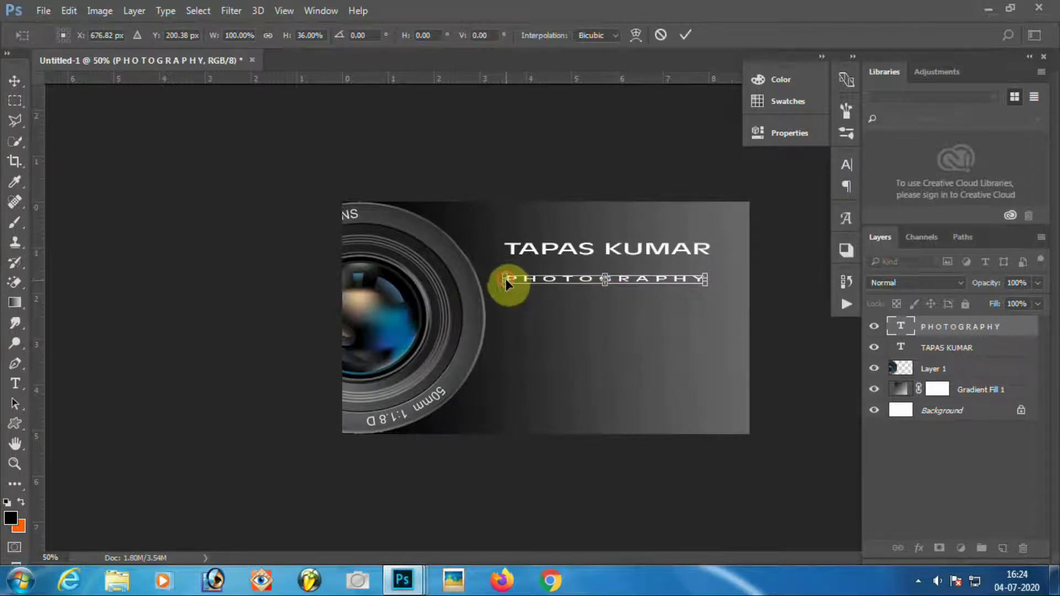
drag(506, 278, 530, 279)
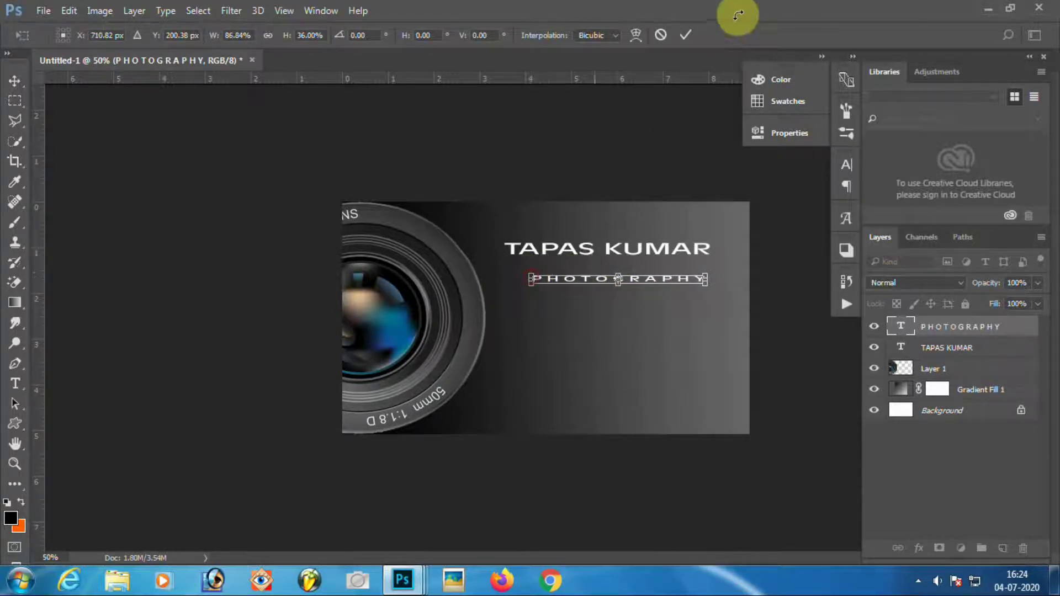
click(690, 38)
click(15, 81)
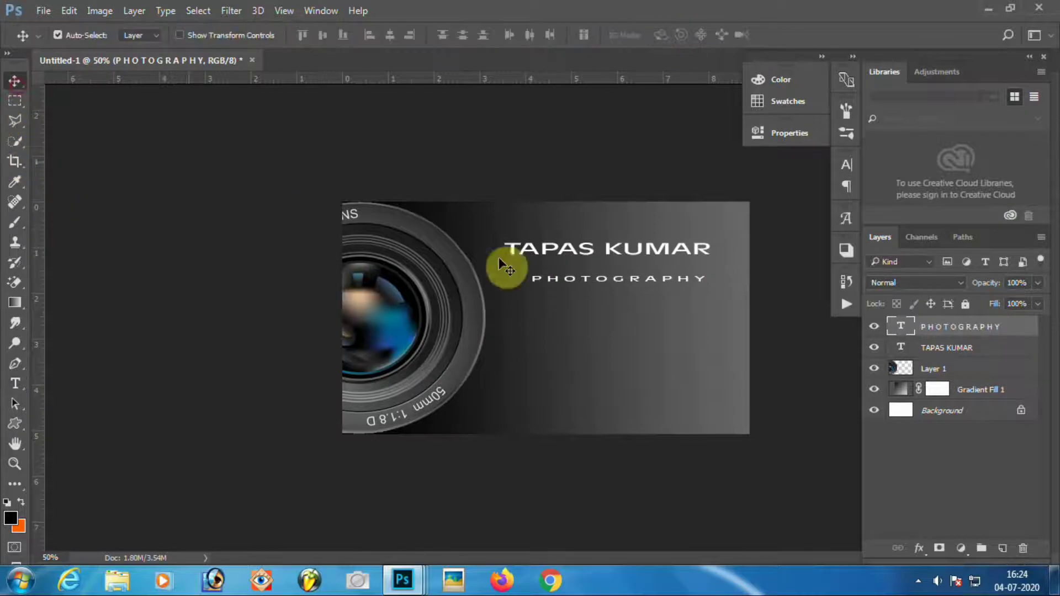
drag(549, 255, 550, 257)
key(Right)
key(Right)
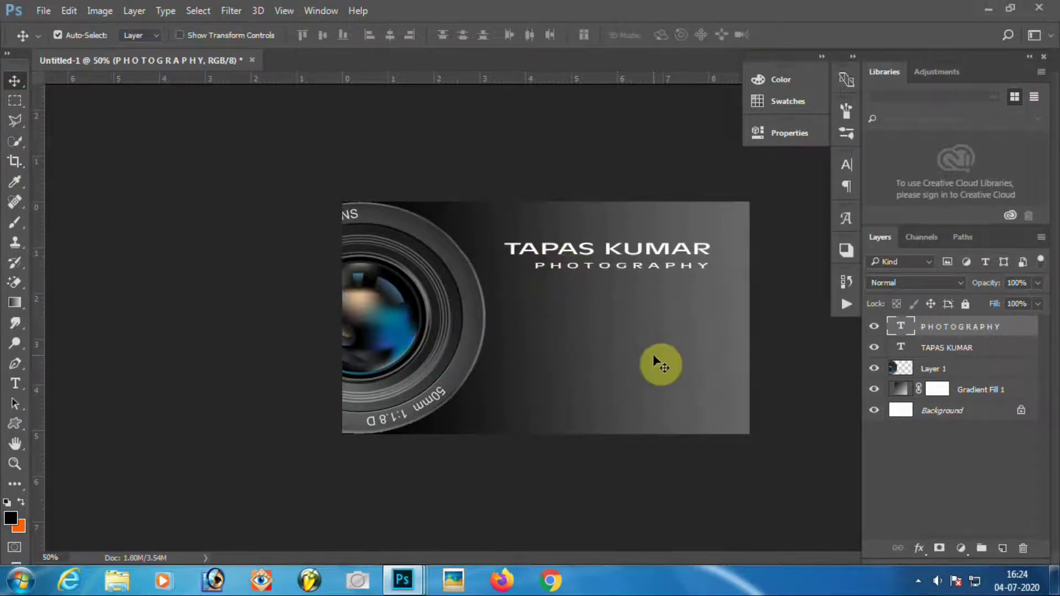
key(Right)
key(Right)
key(Right)
key(Right)
key(Right)
key(Right)
key(Right)
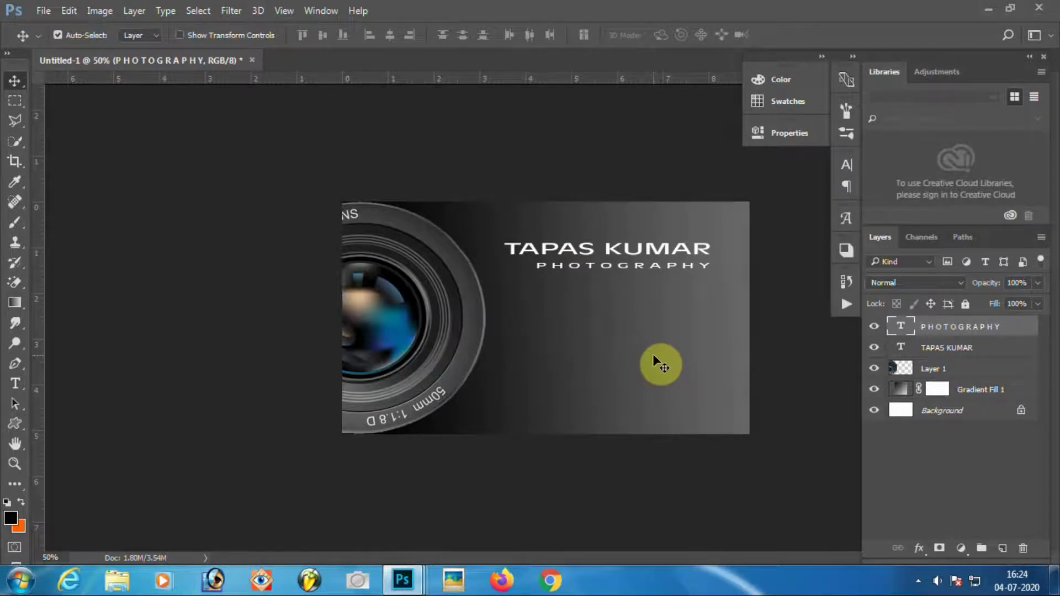
Bring the green telephone icon onto the card as Layer 2
click(397, 574)
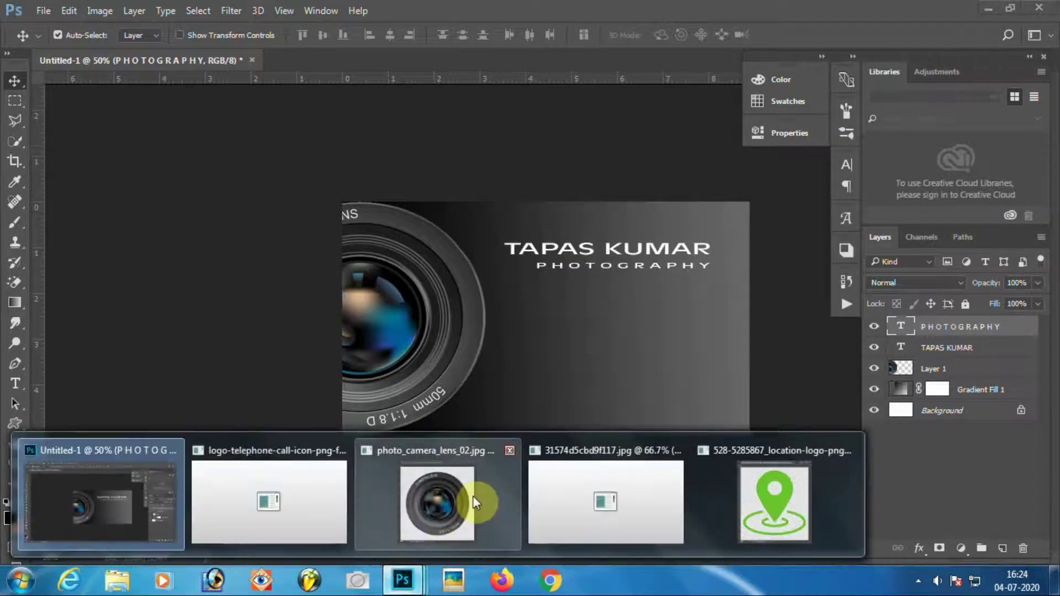
click(267, 489)
drag(369, 430, 667, 321)
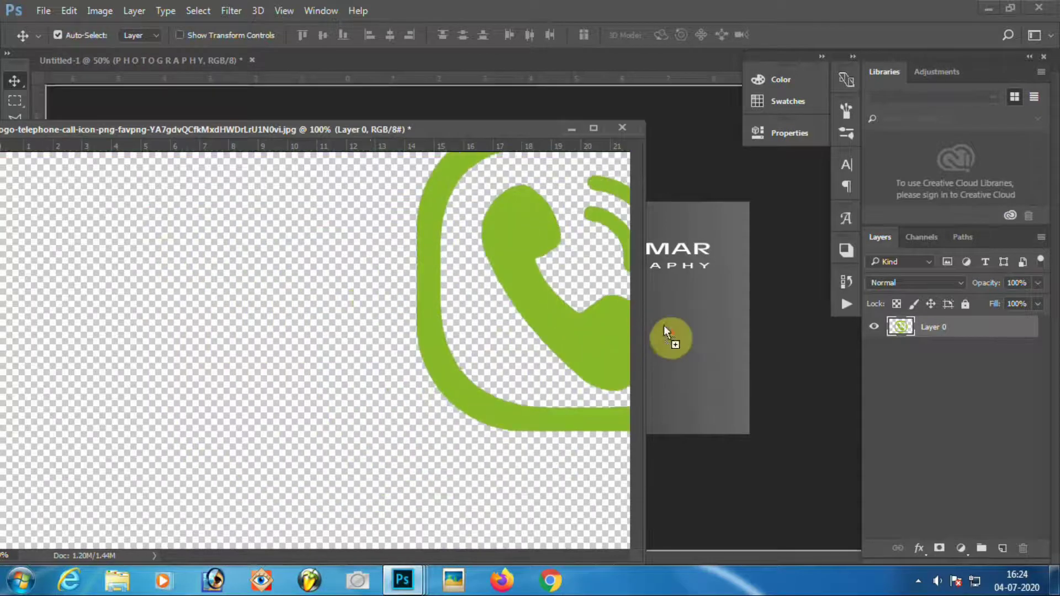
click(572, 129)
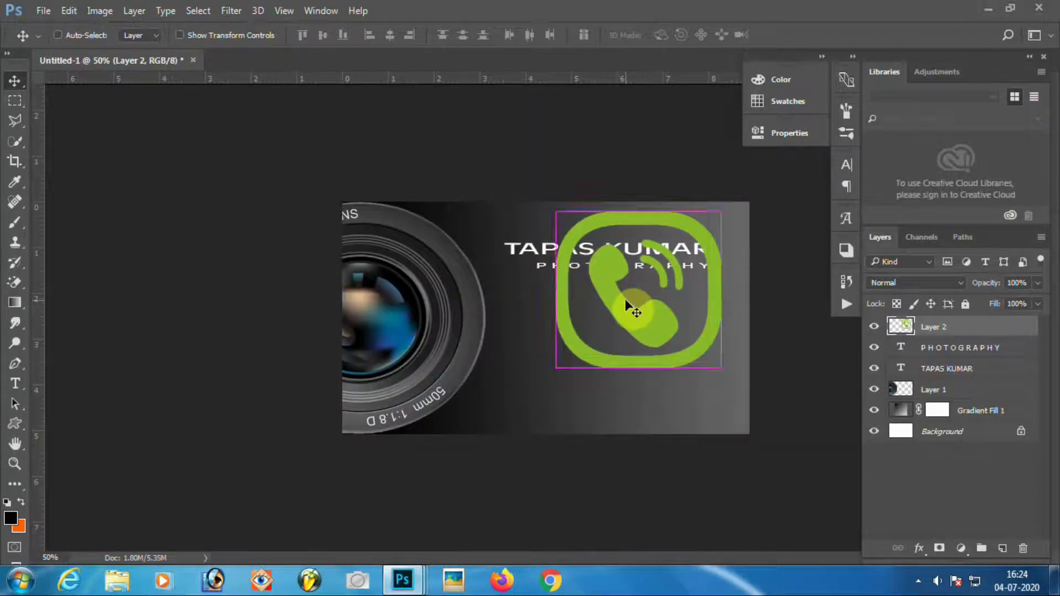
Shrink the phone icon to a small size below the PHOTOGRAPHY line
key(ctrl+t)
drag(724, 214, 578, 344)
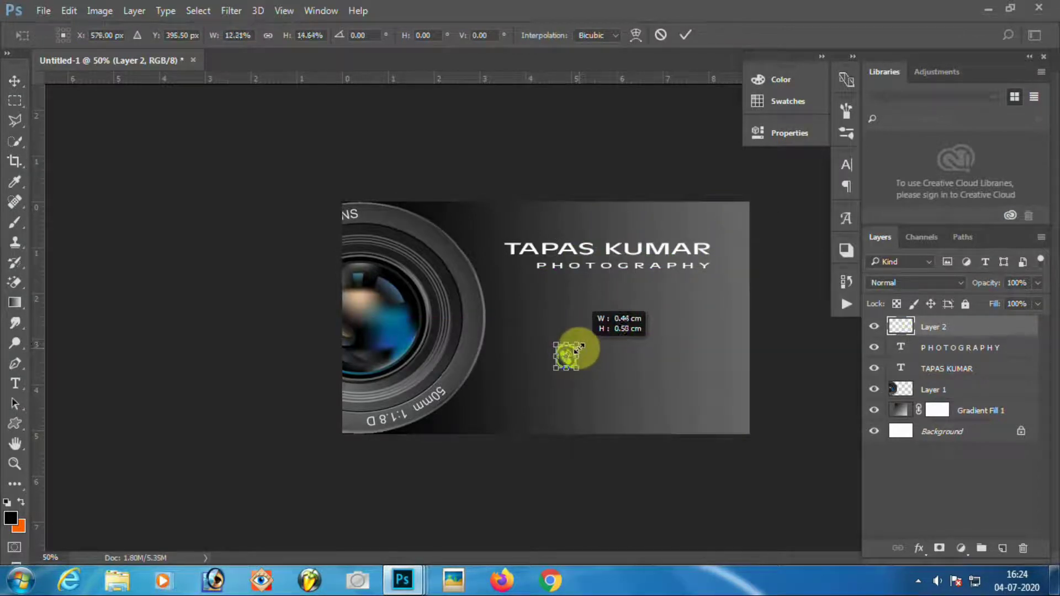
mouse_move(579, 344)
mouse_down()
mouse_move(569, 352)
mouse_move(535, 316)
mouse_up()
click(683, 42)
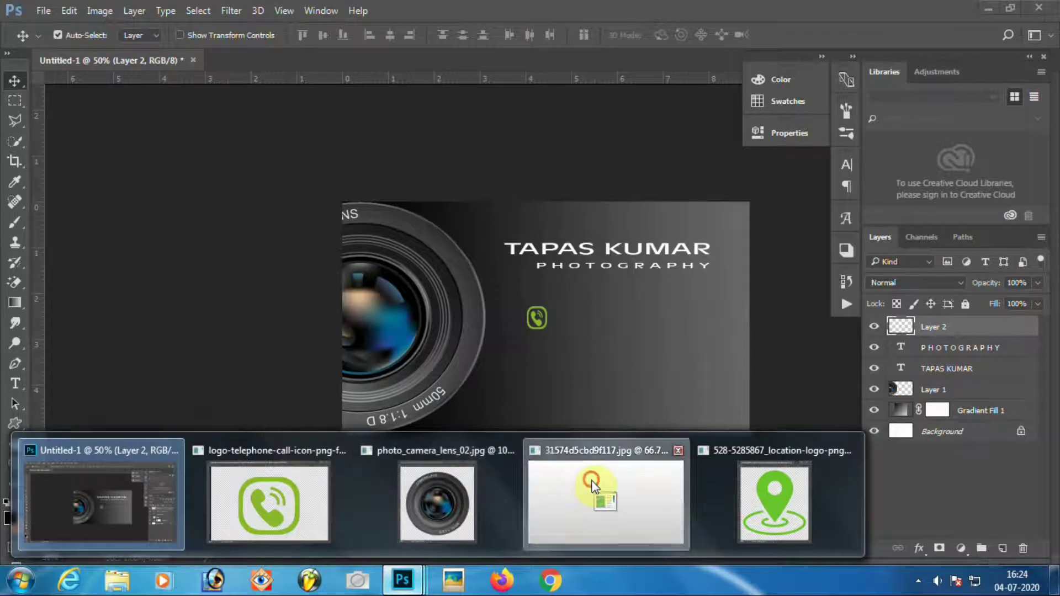
Add the WhatsApp icon as Layer 3, scaled small, directly below the phone icon
click(598, 474)
drag(266, 346, 525, 351)
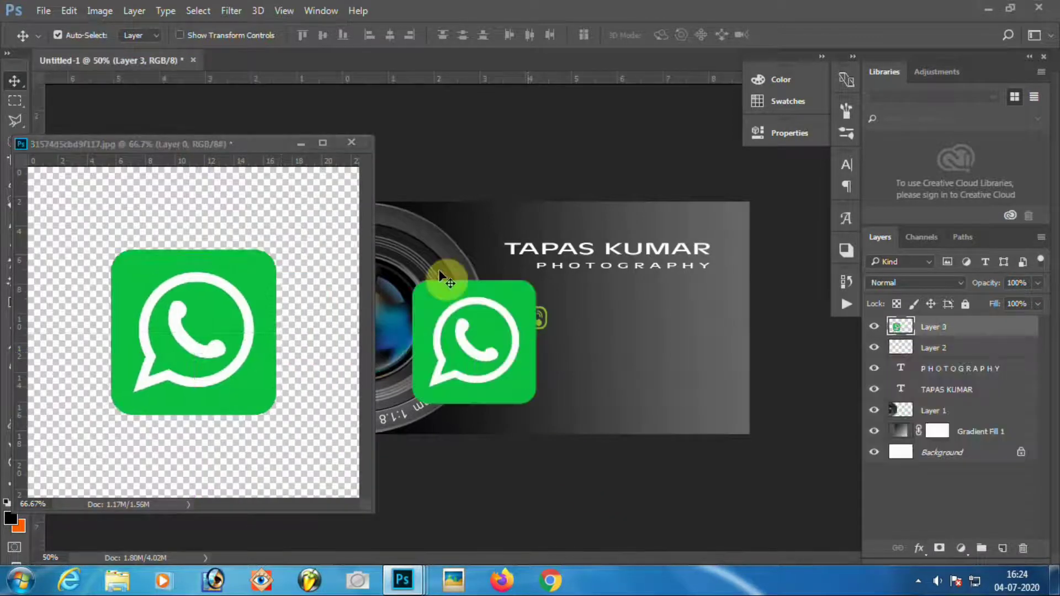
click(303, 144)
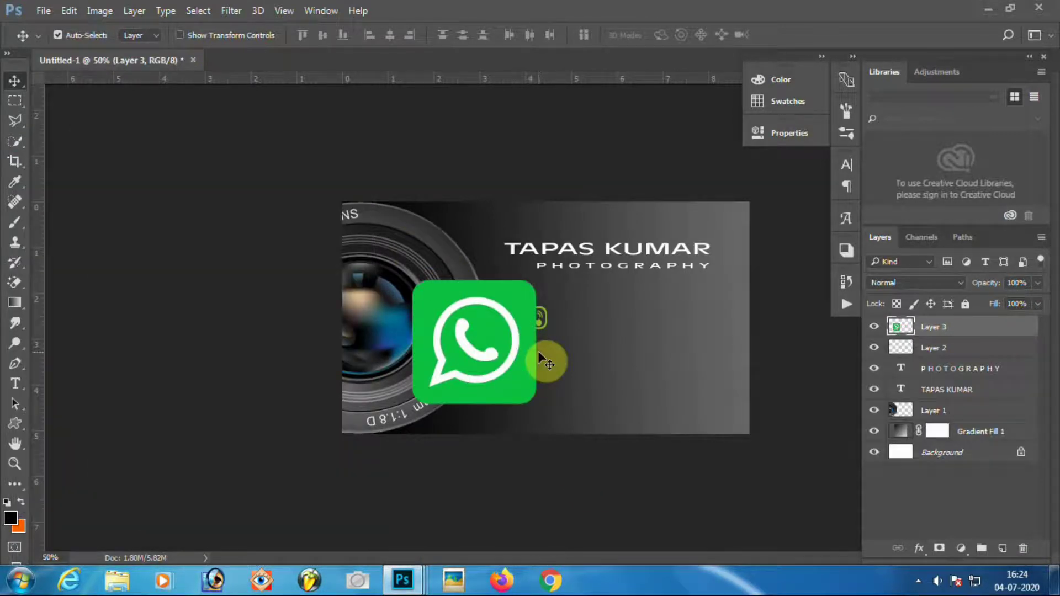
key(ctrl+t)
mouse_move(537, 400)
mouse_down()
mouse_move(497, 338)
mouse_move(435, 301)
mouse_up()
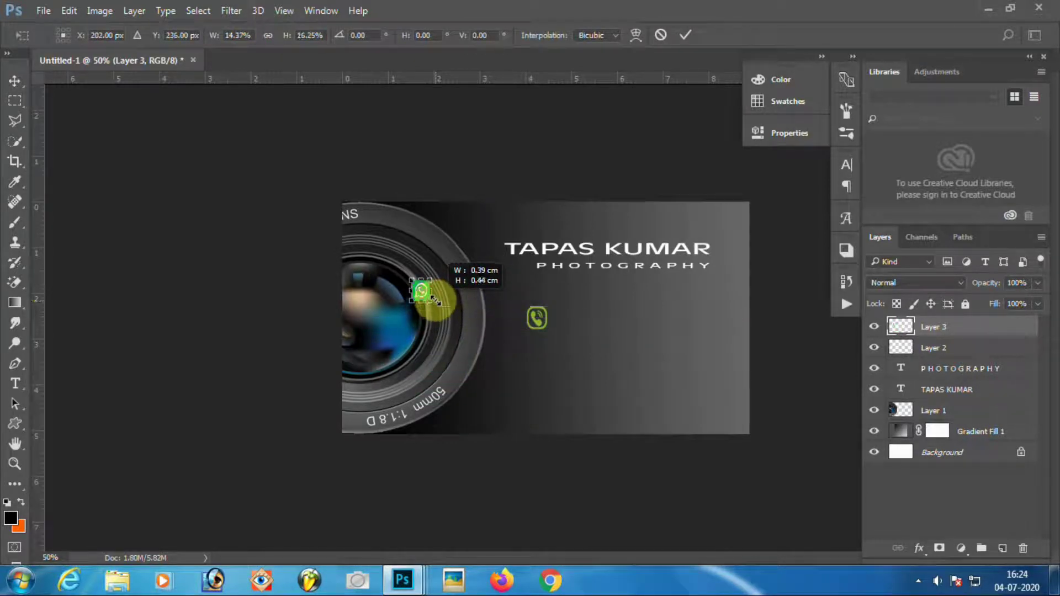
click(685, 35)
drag(432, 297, 543, 355)
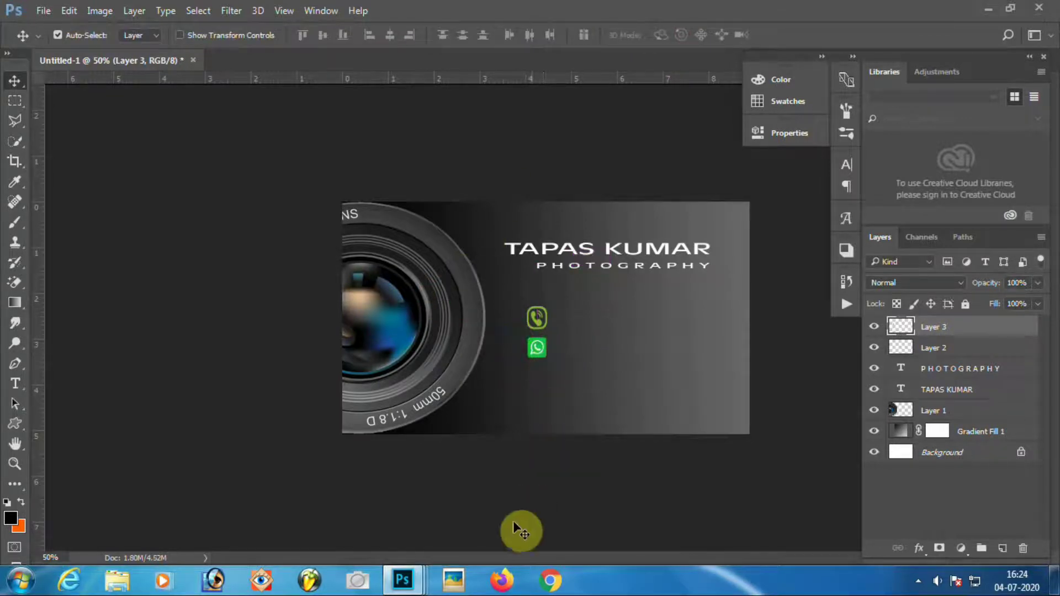
Drag the location-pin logo onto the business card as Layer 4
click(744, 499)
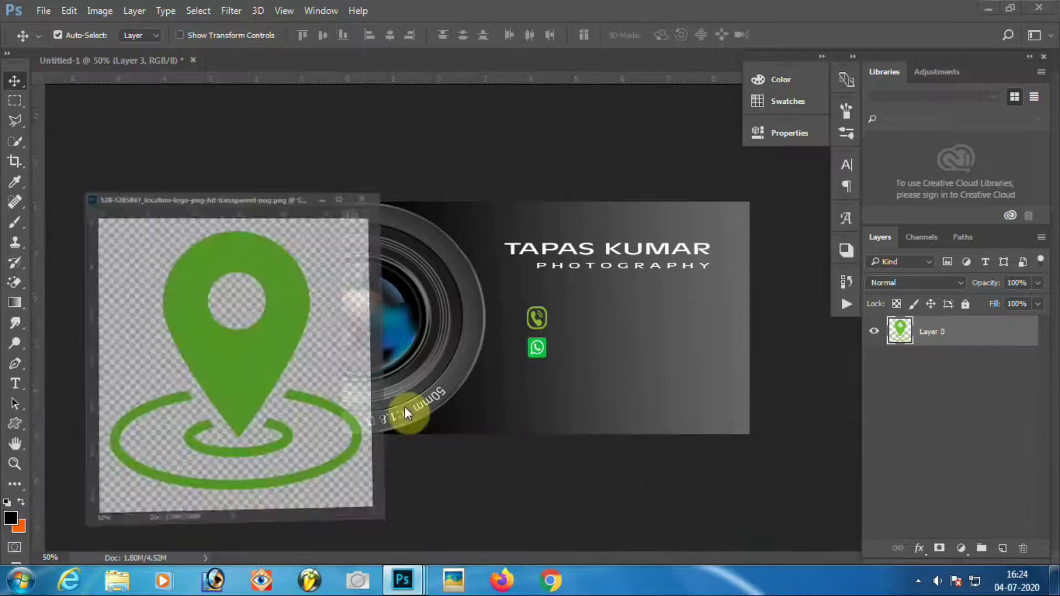
drag(247, 325, 614, 324)
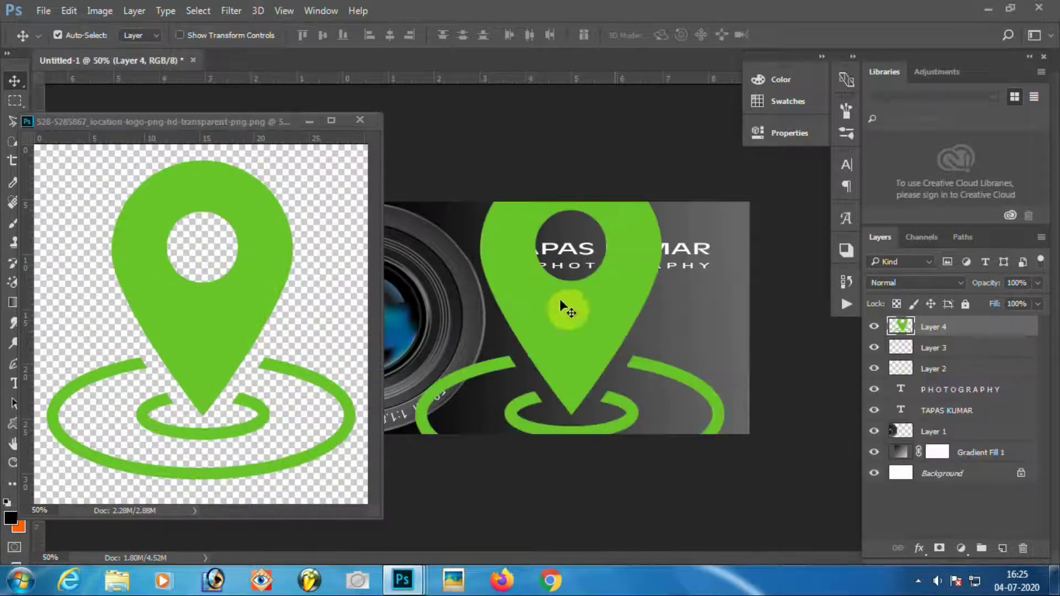
click(312, 124)
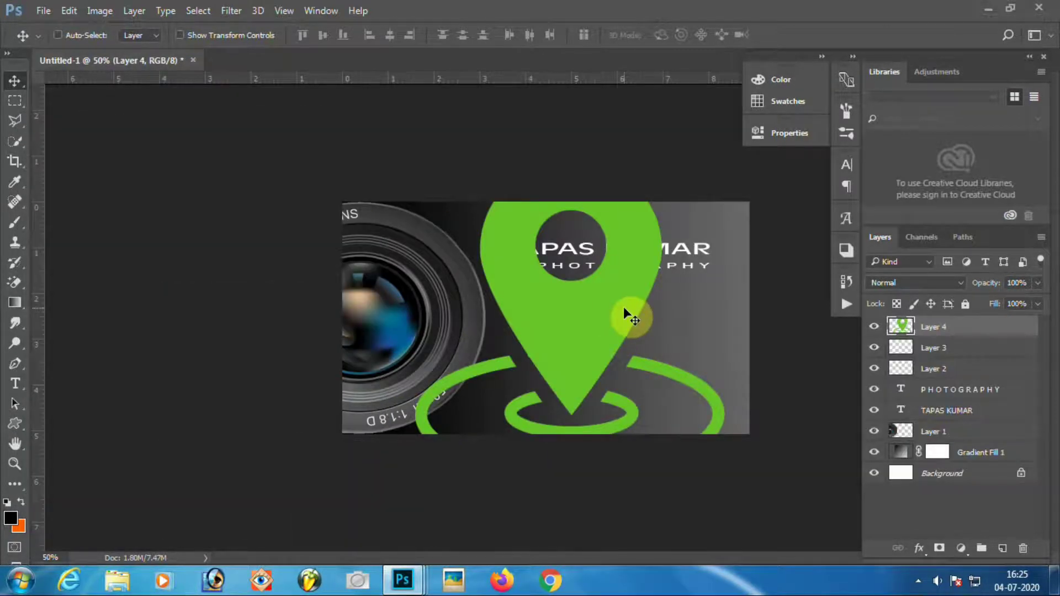
Shrink the location pin to about 0.45 cm and space it evenly below the WhatsApp icon
key(ctrl+t)
mouse_move(732, 484)
mouse_down()
mouse_move(604, 346)
mouse_move(467, 228)
mouse_move(587, 403)
mouse_up()
drag(584, 358, 558, 401)
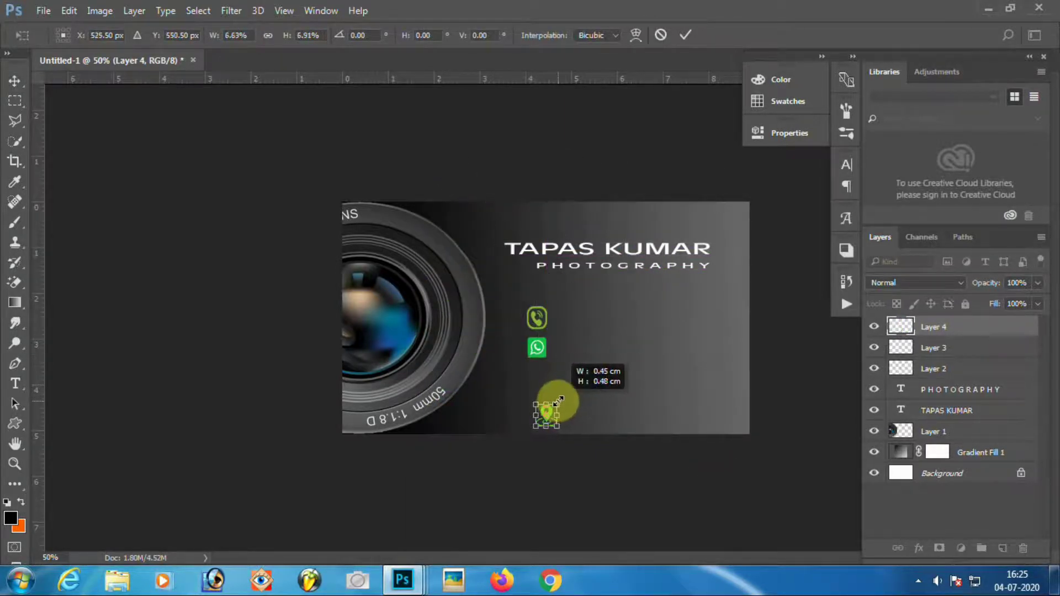
click(685, 35)
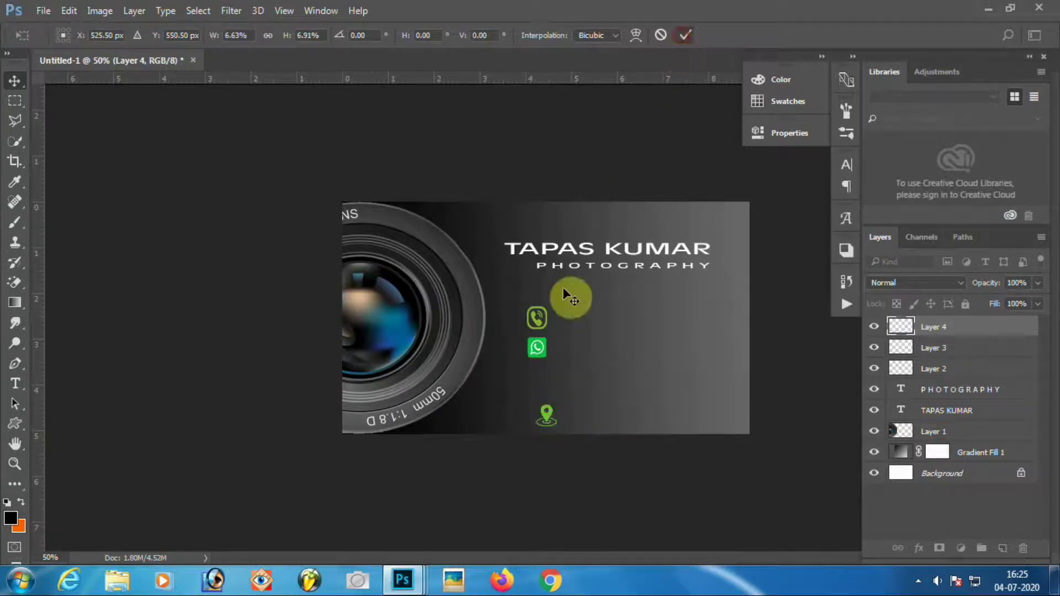
drag(544, 410, 537, 377)
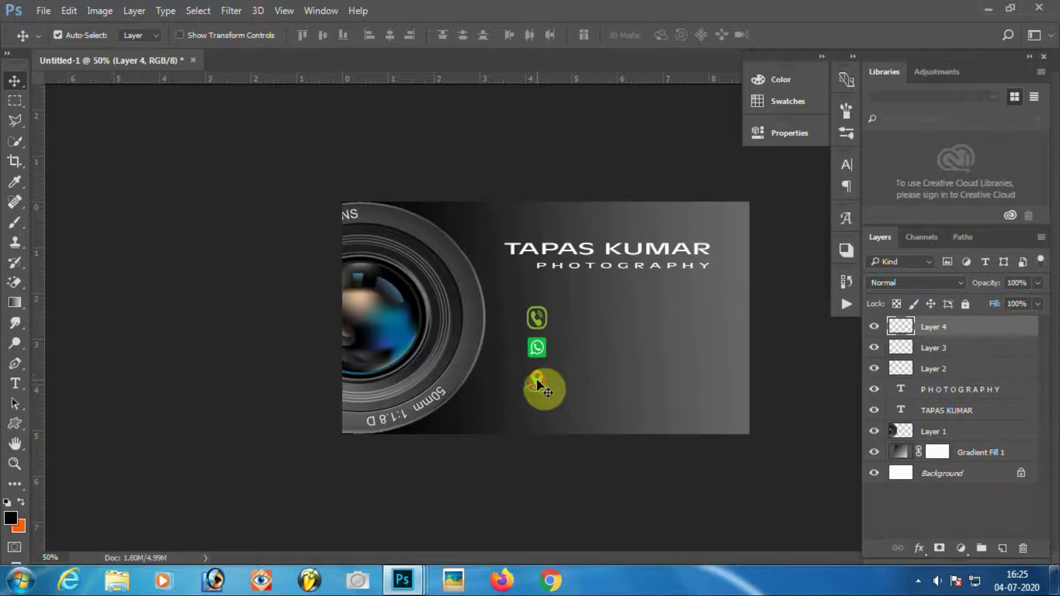
drag(537, 377, 538, 376)
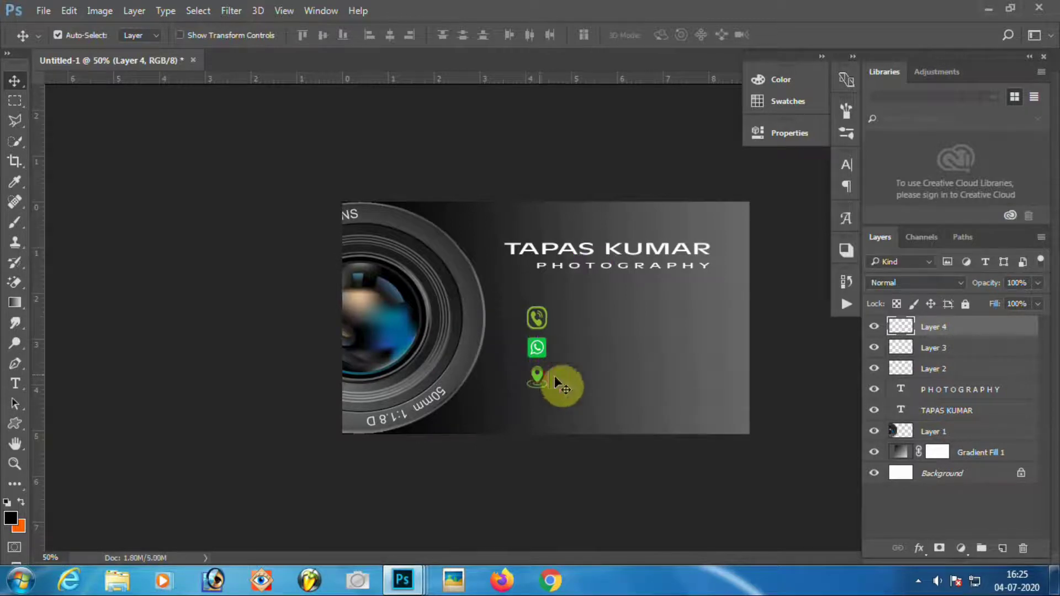
Select Layers 2, 3 and 4 and scale the phone, WhatsApp and location icons down together
click(948, 349)
ctrl+click(939, 327)
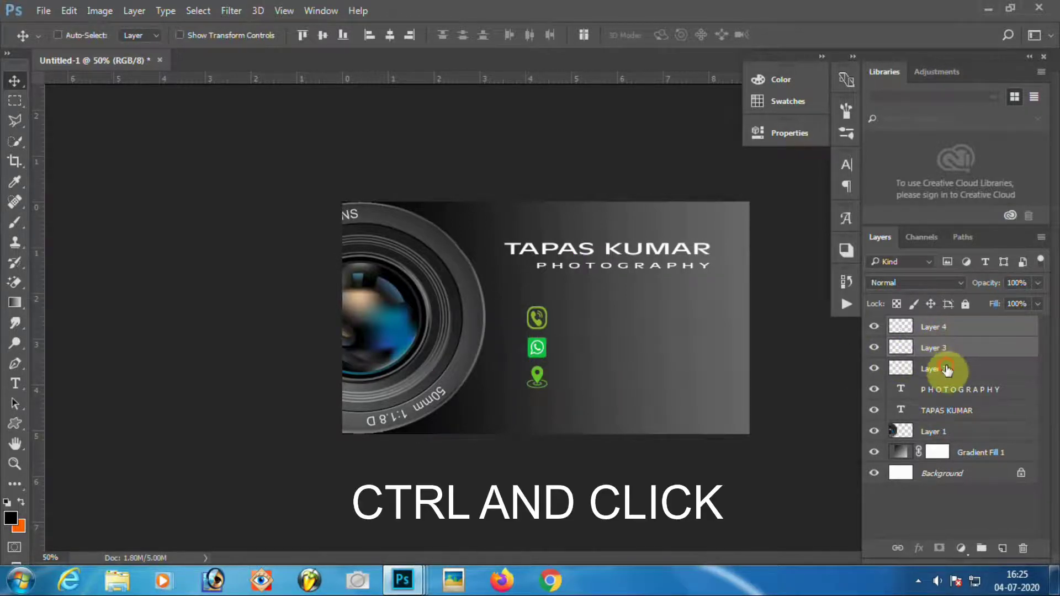
ctrl+click(942, 368)
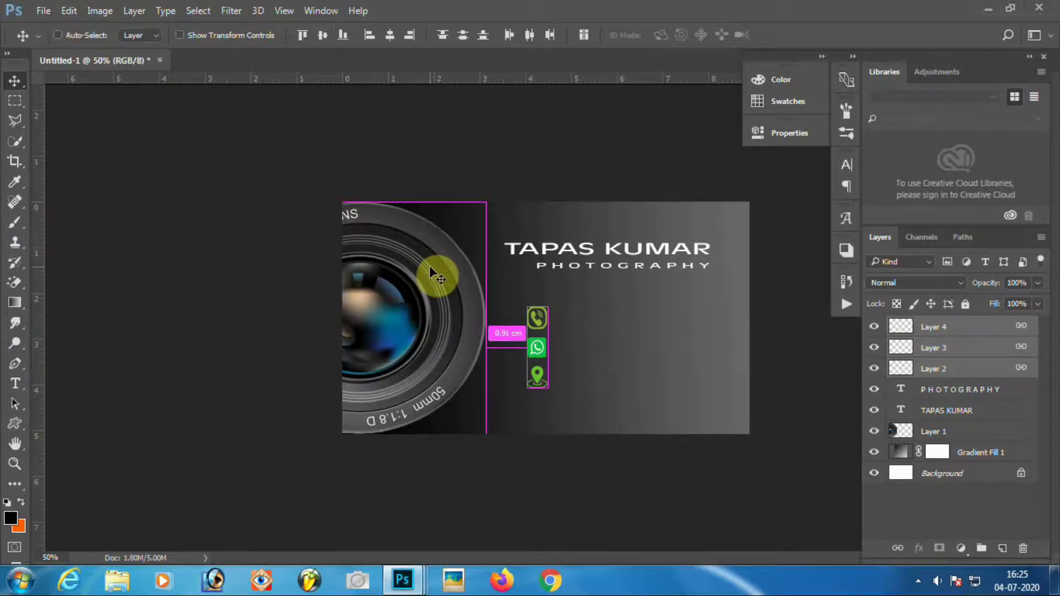
key(ctrl+t)
mouse_move(539, 388)
mouse_down()
mouse_move(542, 356)
mouse_move(533, 335)
mouse_move(519, 334)
mouse_up()
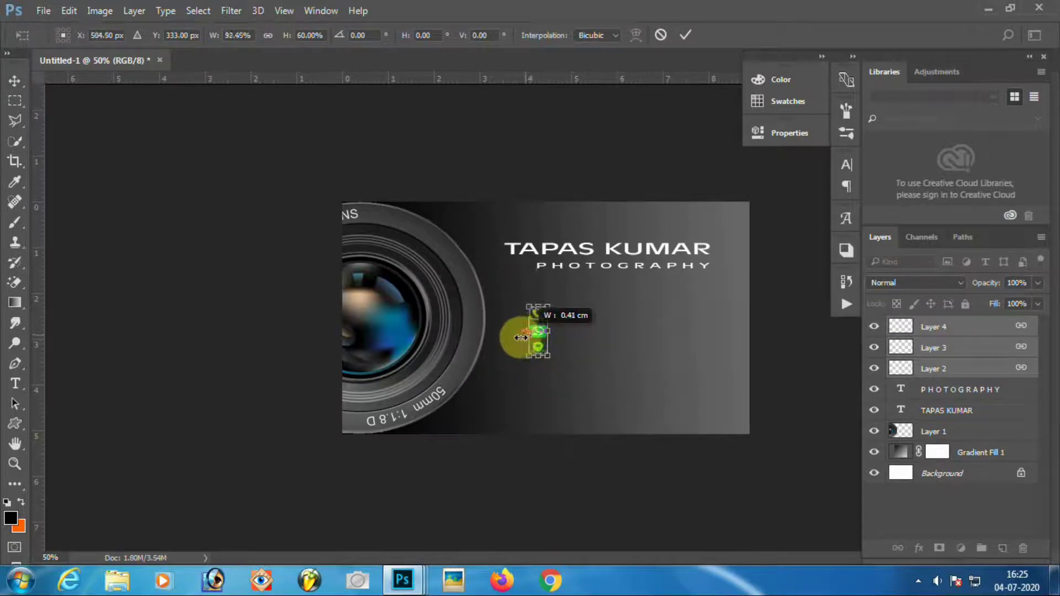
click(685, 36)
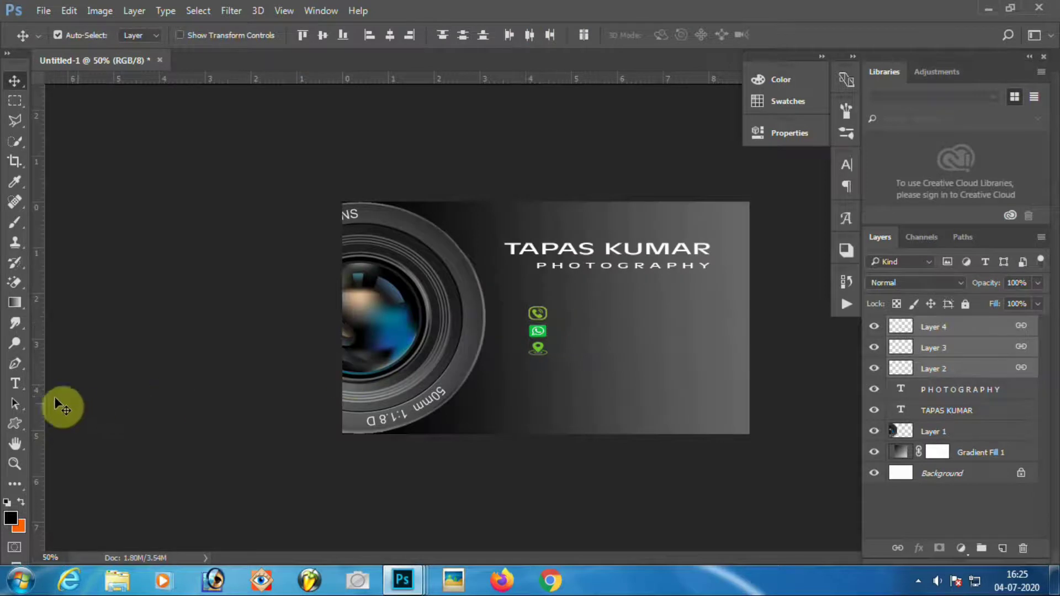
click(15, 383)
click(555, 314)
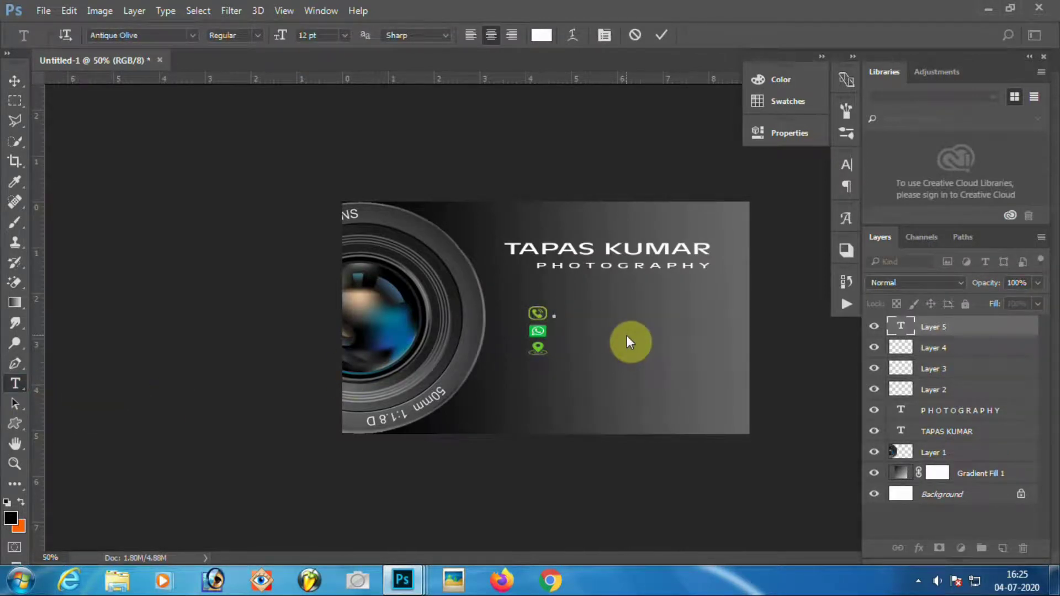
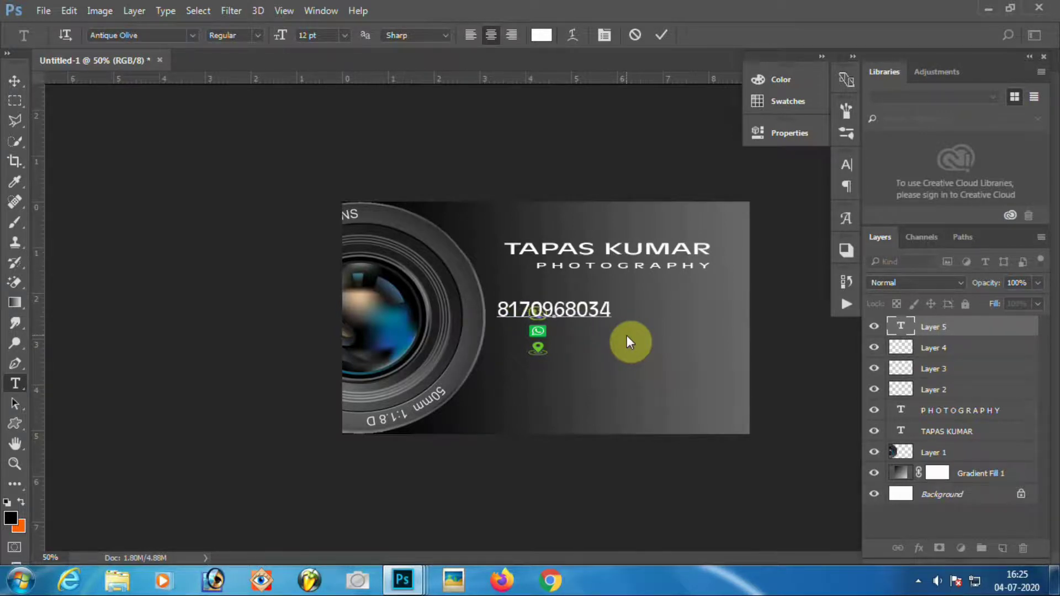
click(663, 36)
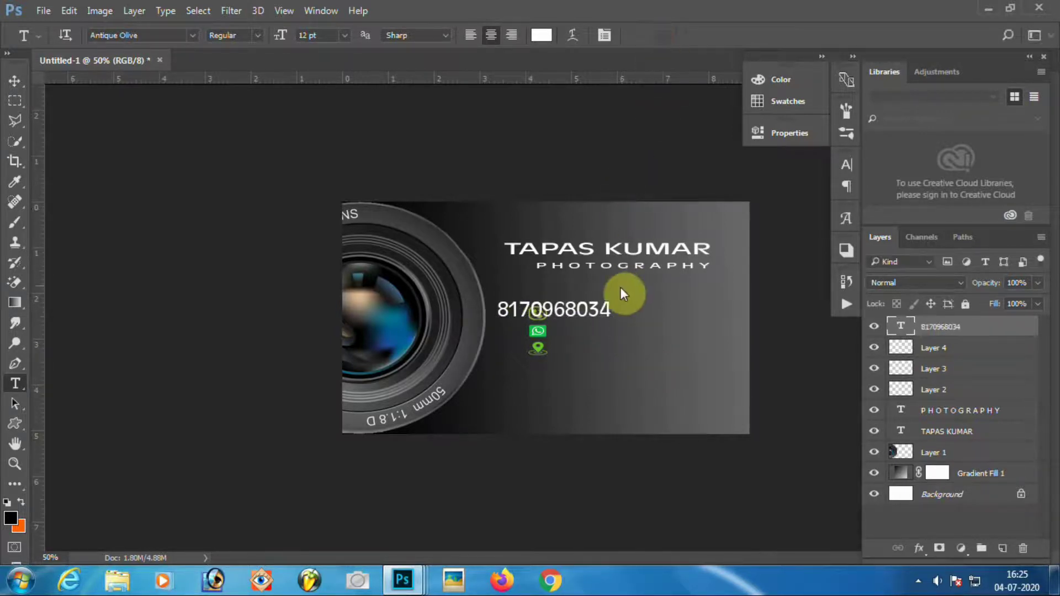
key(ctrl+t)
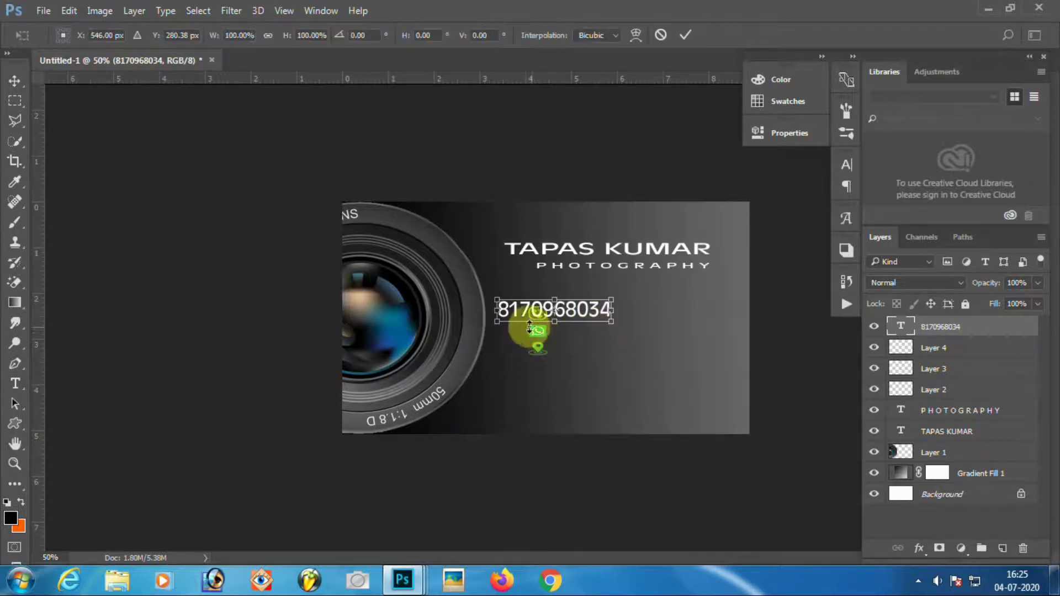
mouse_move(498, 320)
mouse_down()
mouse_move(554, 321)
mouse_move(594, 304)
mouse_move(644, 315)
mouse_up()
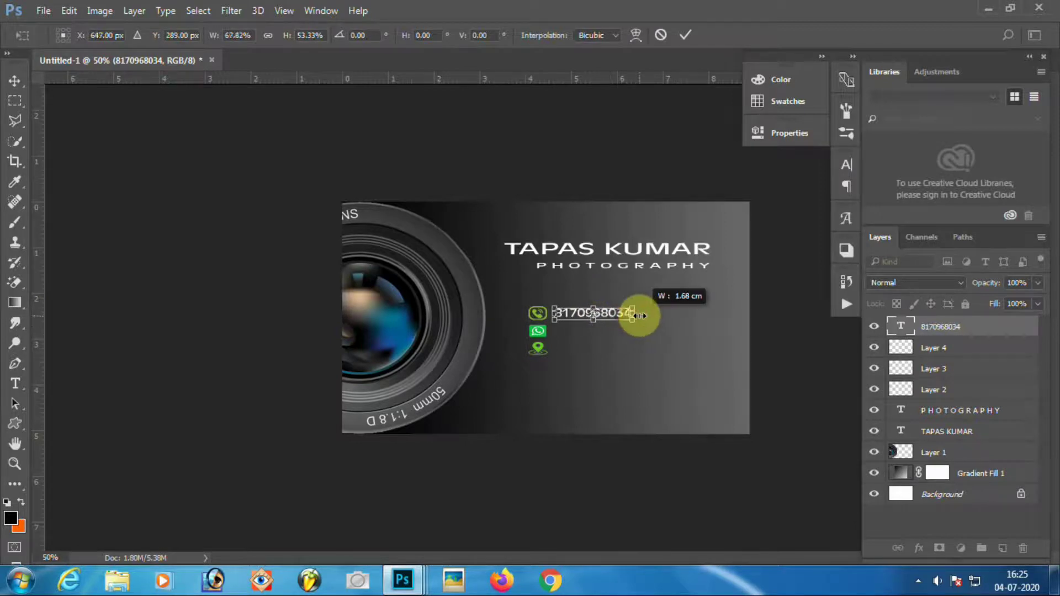
click(685, 34)
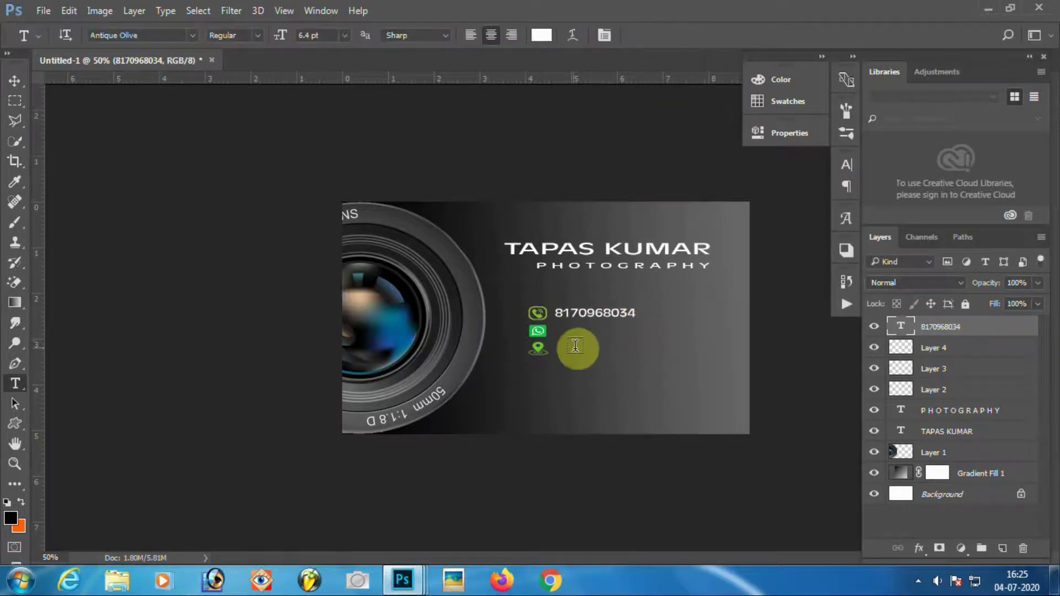
Duplicate the phone number layer and place the copy beside the WhatsApp icon
drag(945, 327, 1004, 547)
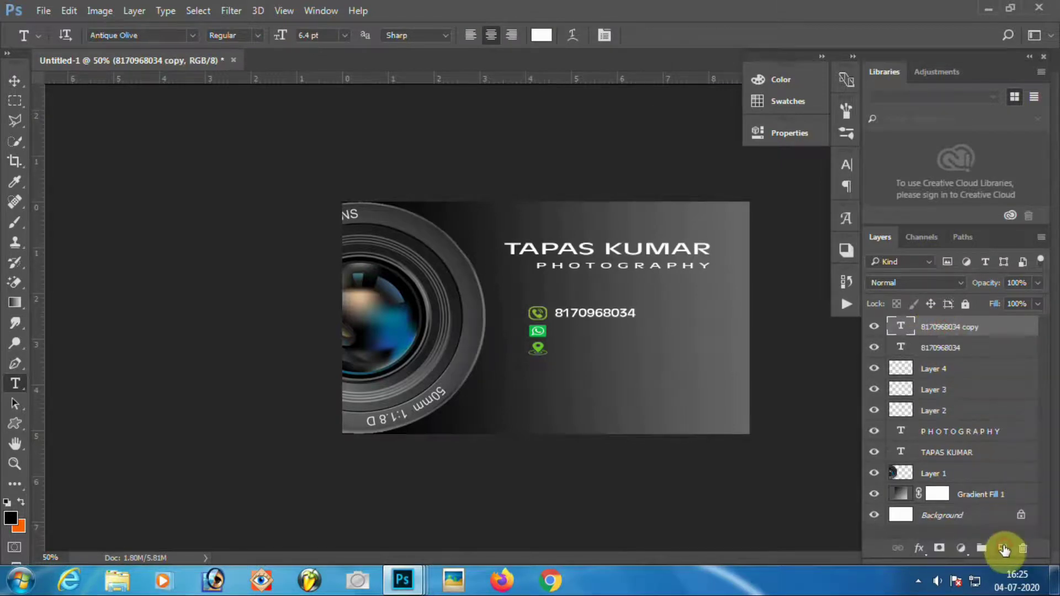
click(14, 80)
drag(592, 312, 595, 333)
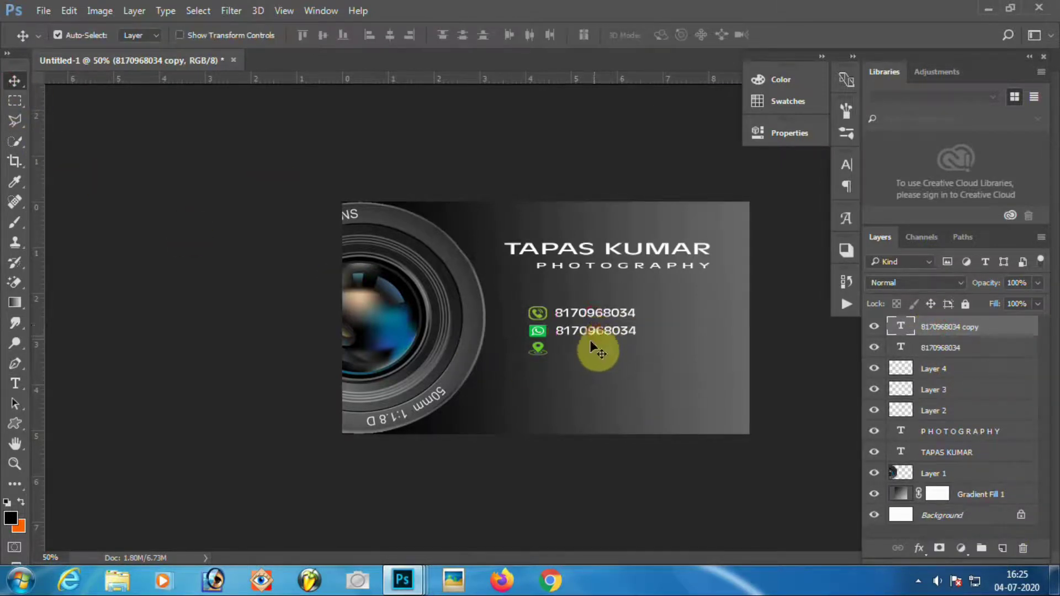
Type the address 'JK COLLEGE ROAD PURULIA' beside the location icon
key(t)
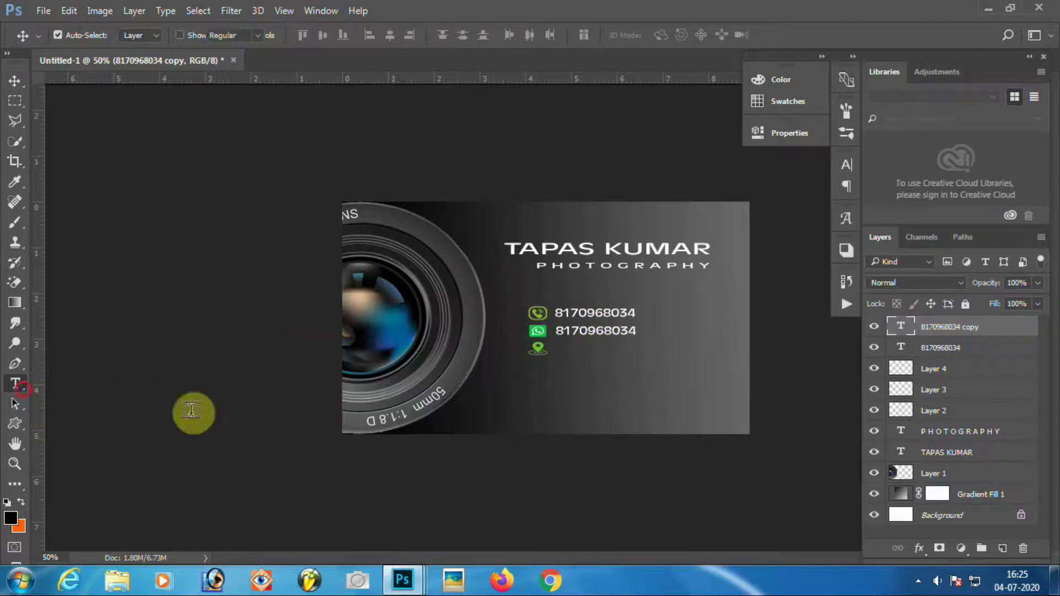
click(558, 352)
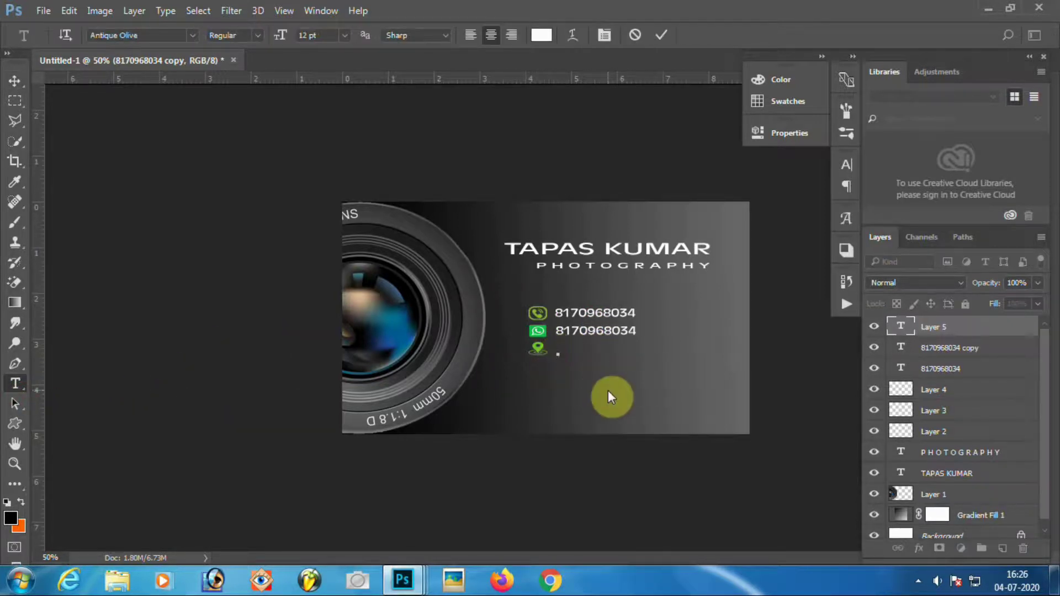
text(JK)
text( V)
key(BackSpace)
text(COLL)
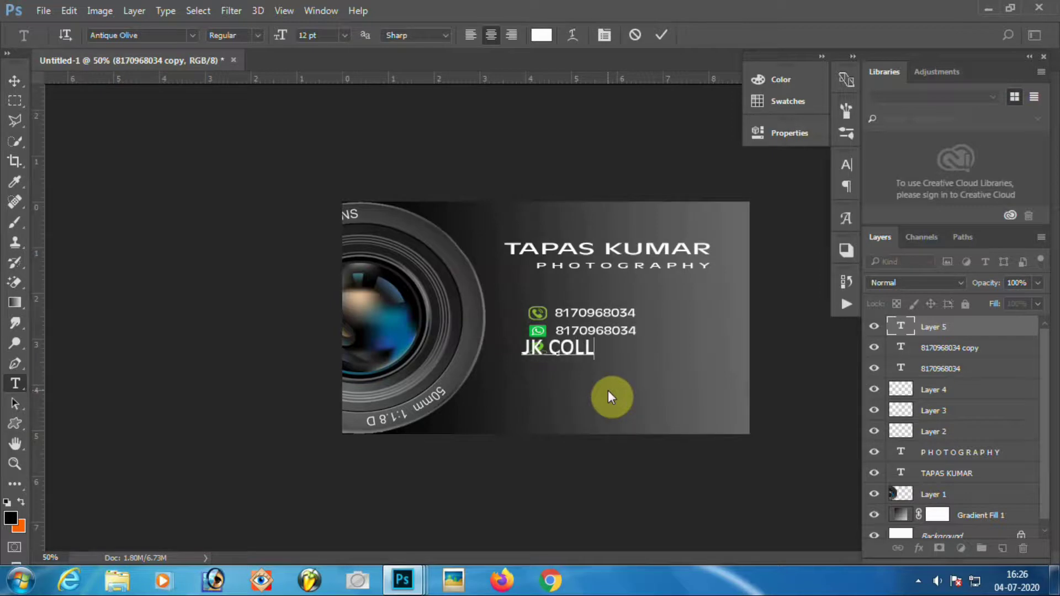
text(EGE)
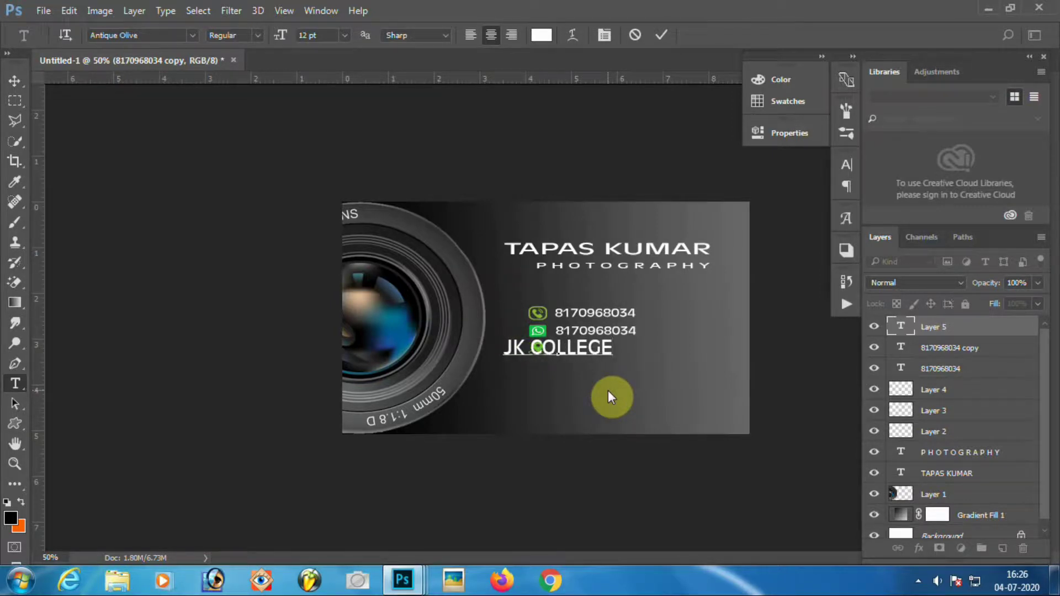
text( ROAD)
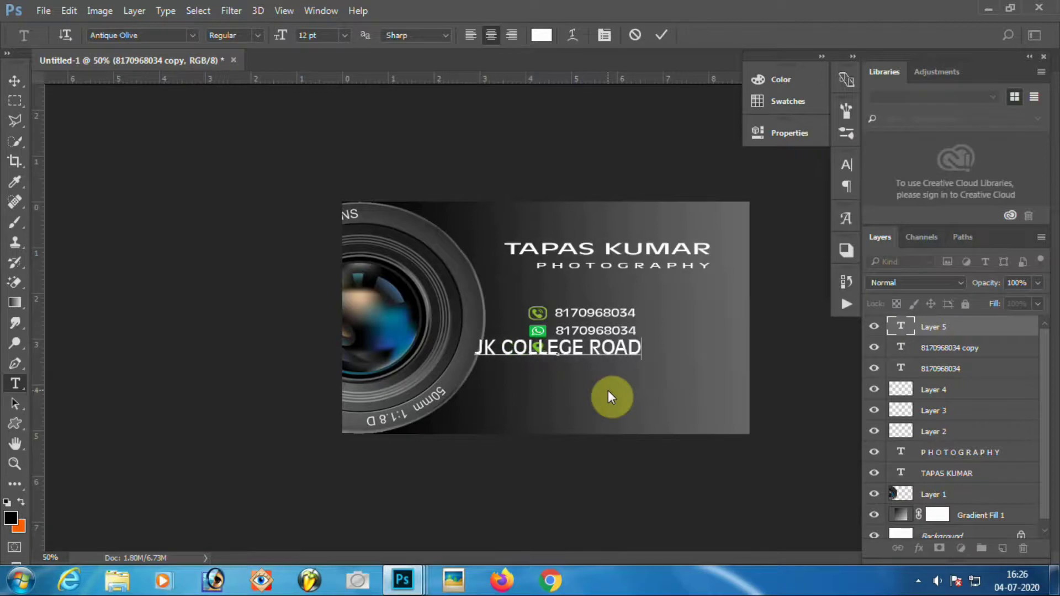
text( PUR)
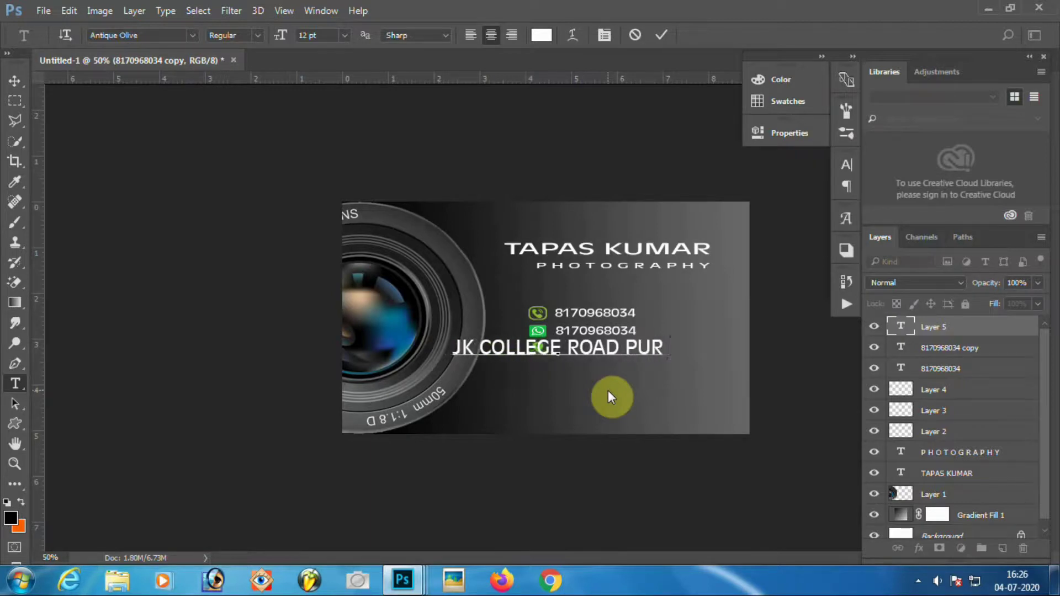
text(ULIA)
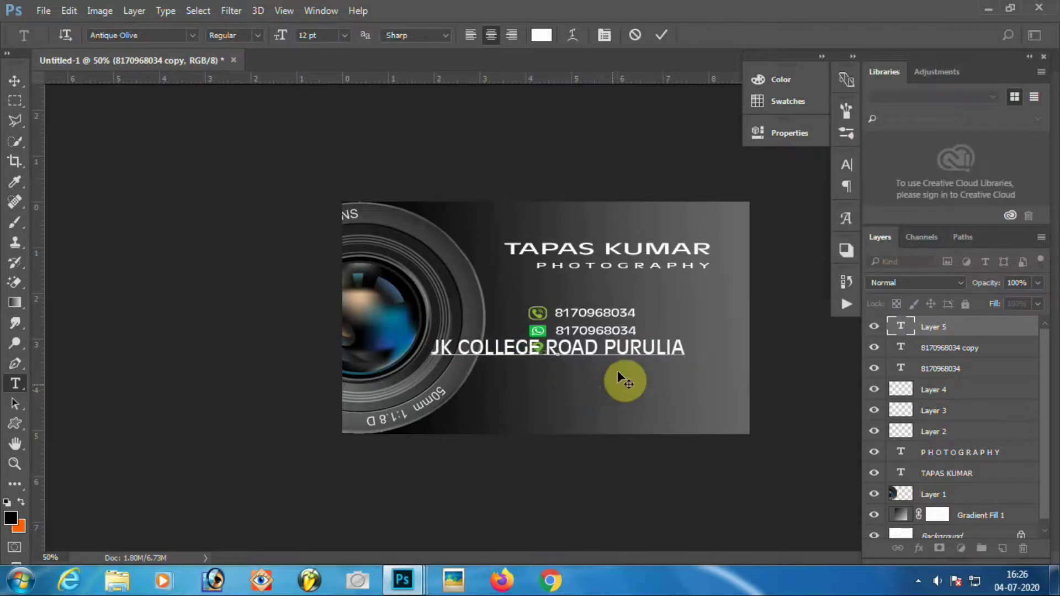
click(602, 351)
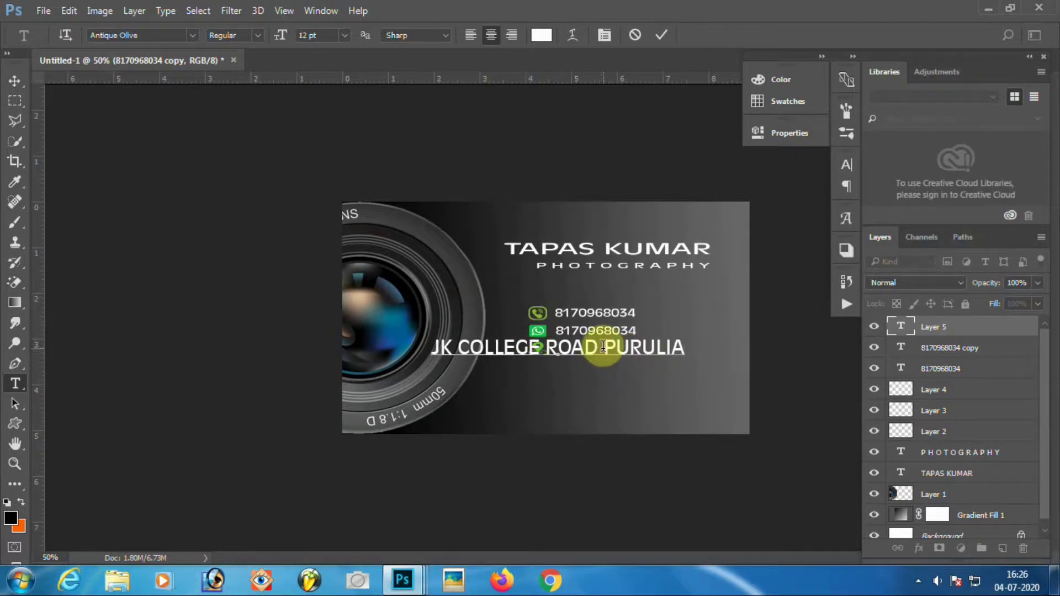
click(662, 40)
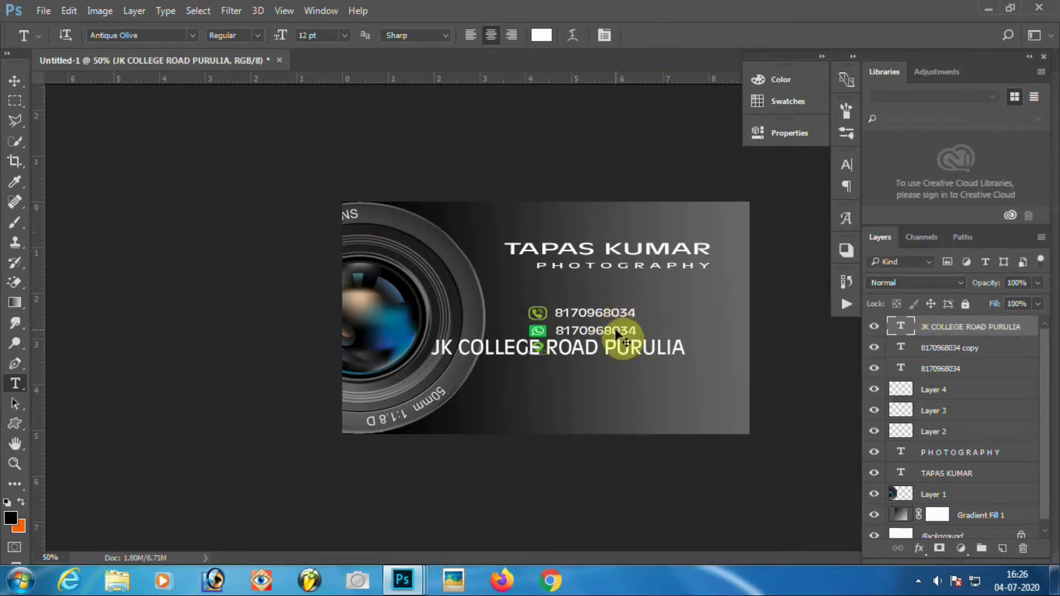
Squash the address text to about half height, narrow it, and move it beside the location icon
key(ctrl+t)
drag(560, 359, 560, 350)
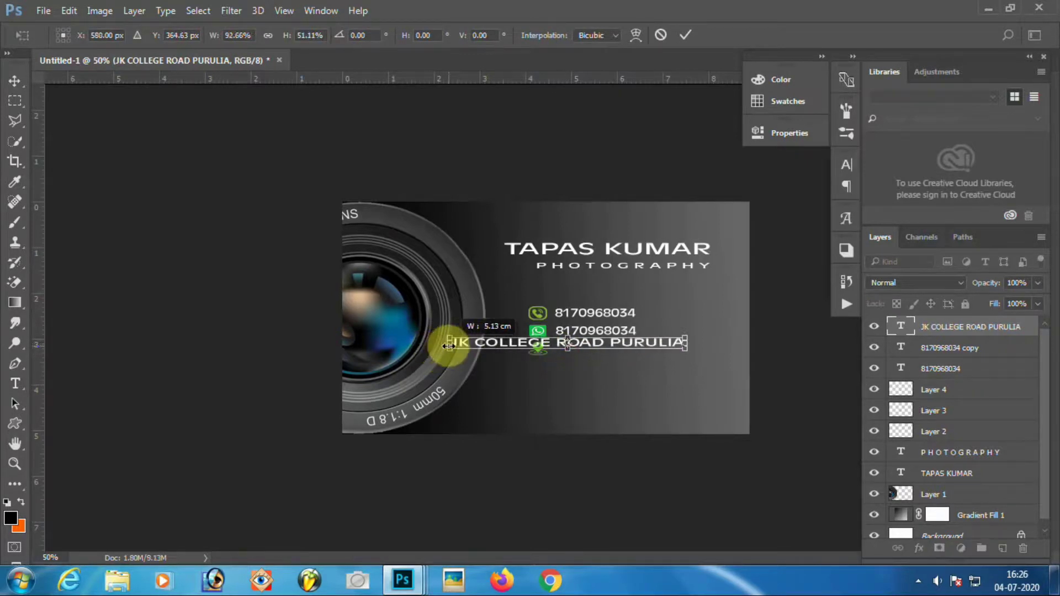
drag(430, 344, 462, 344)
drag(589, 345, 687, 349)
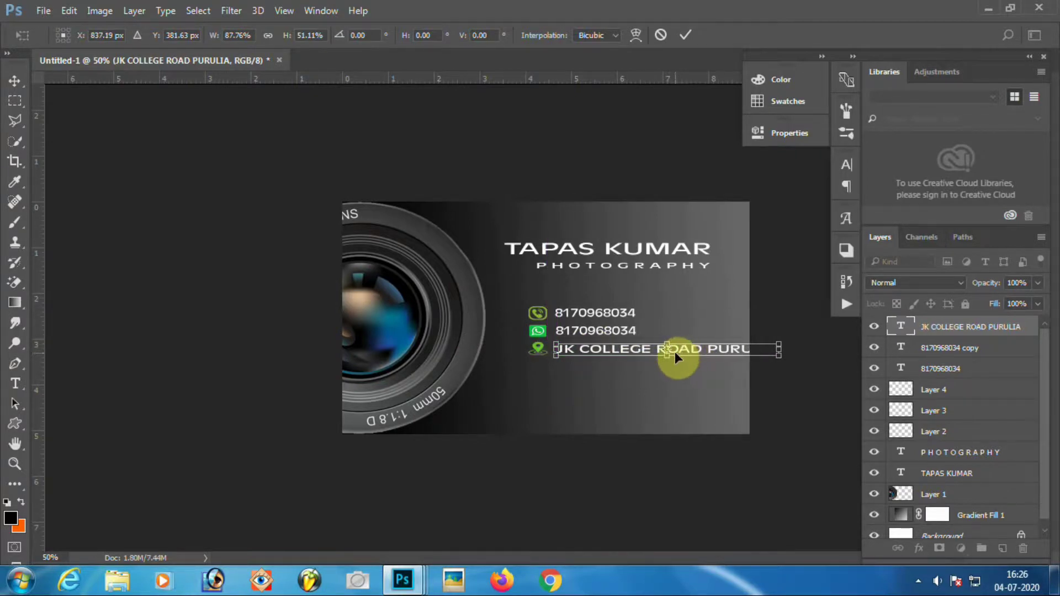
Split the address into left-aligned lines 'JK COLLEGE ROAD' and 'PURULIA' beside the location icon
click(684, 35)
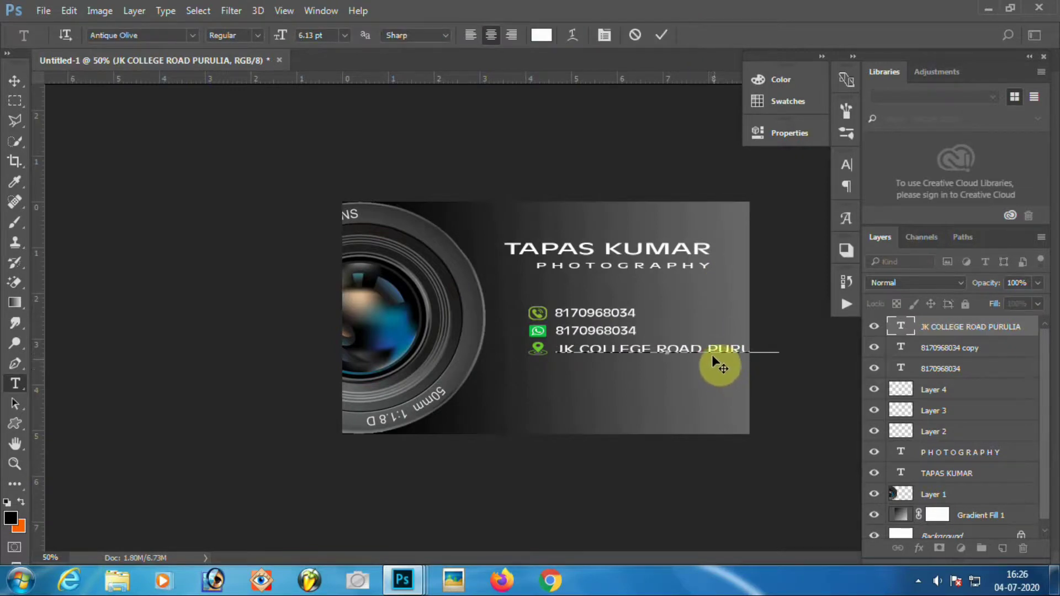
key(Return)
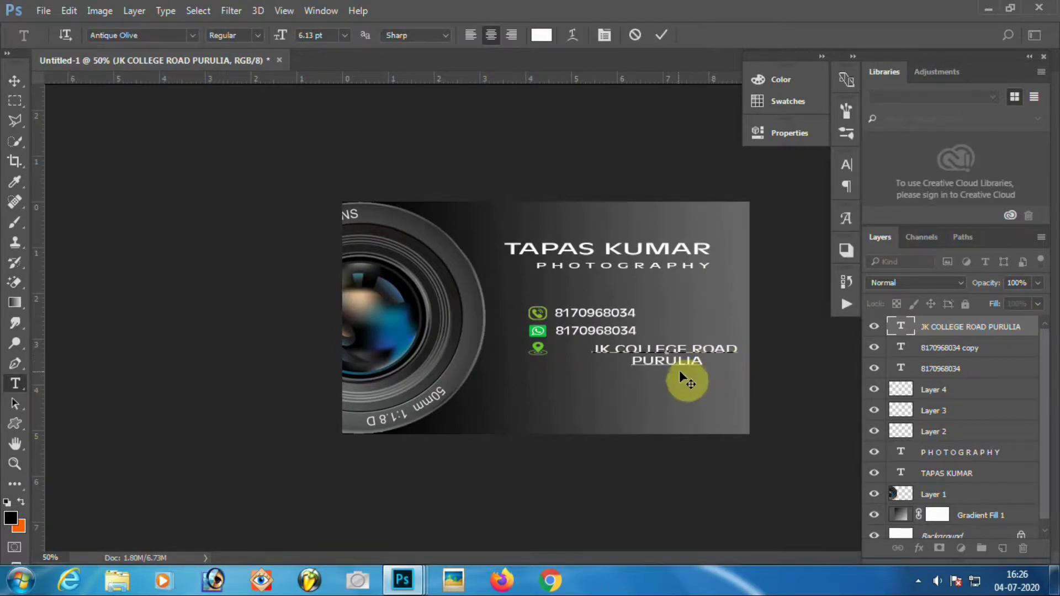
drag(709, 363, 589, 350)
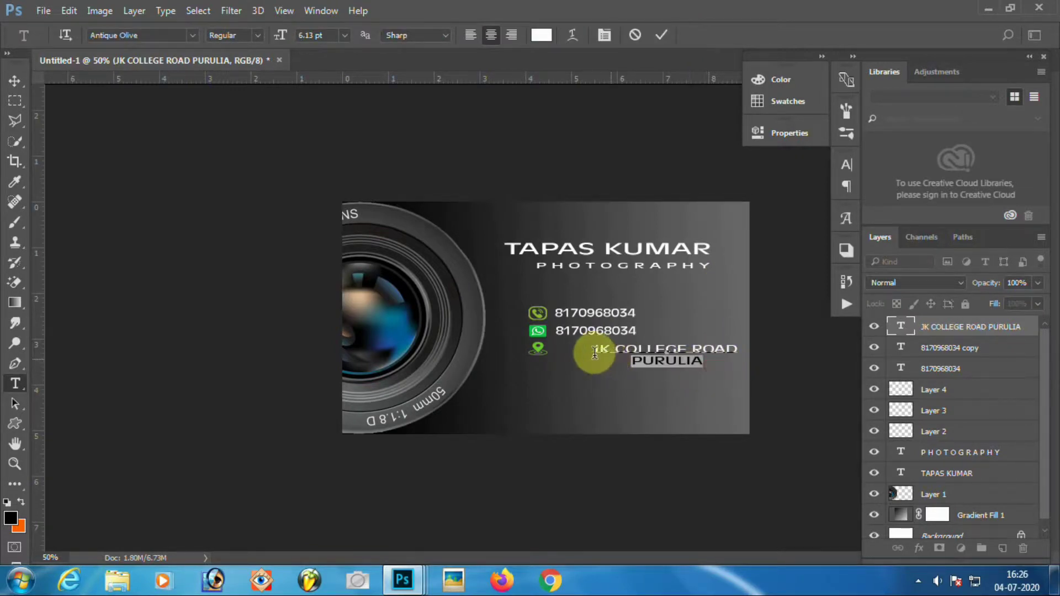
click(474, 36)
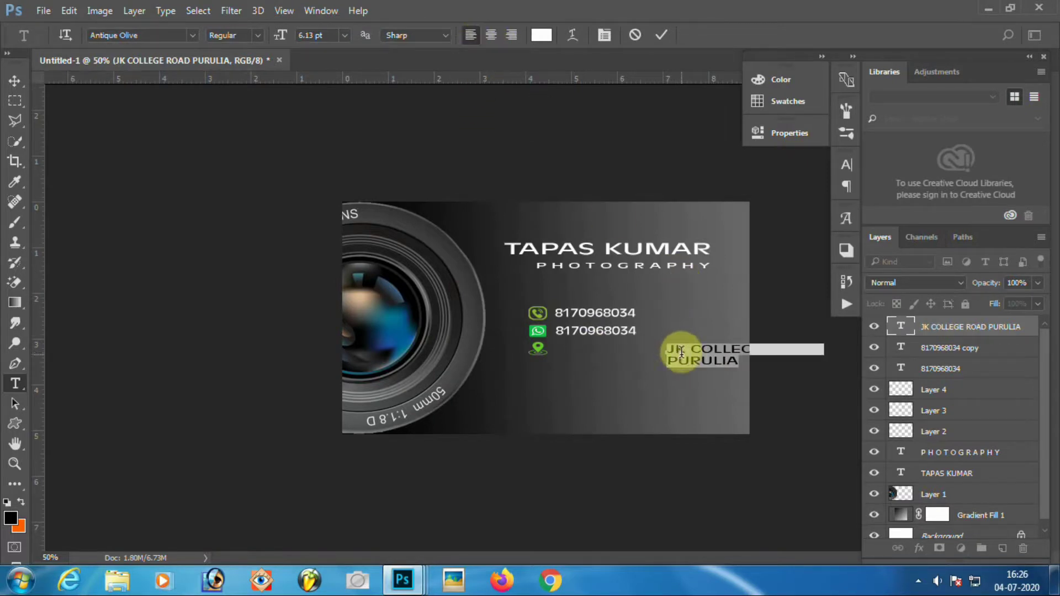
click(662, 35)
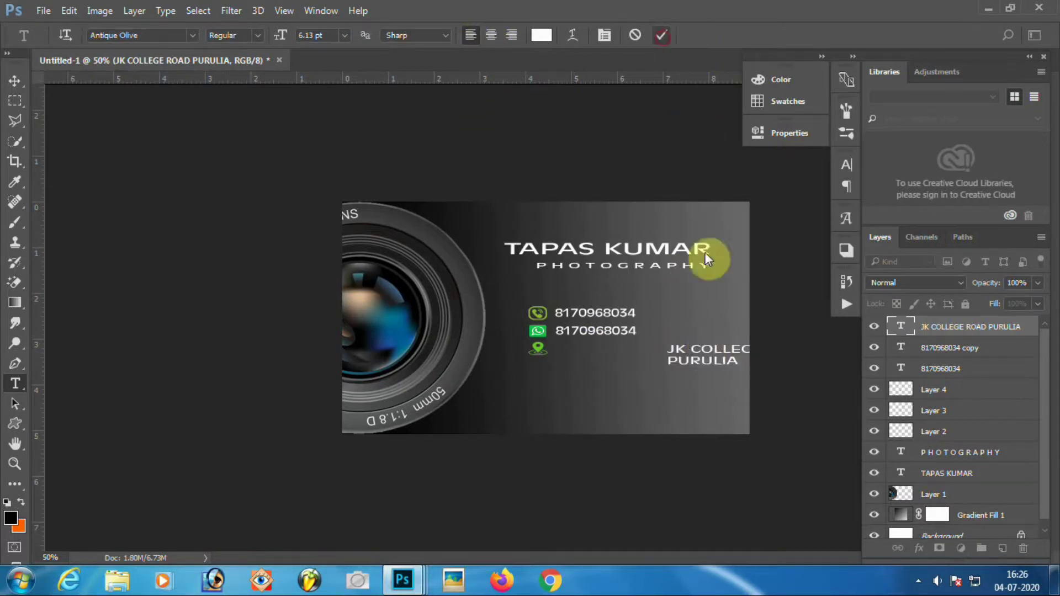
click(16, 80)
mouse_move(660, 354)
mouse_down()
mouse_move(556, 356)
mouse_move(599, 359)
mouse_up()
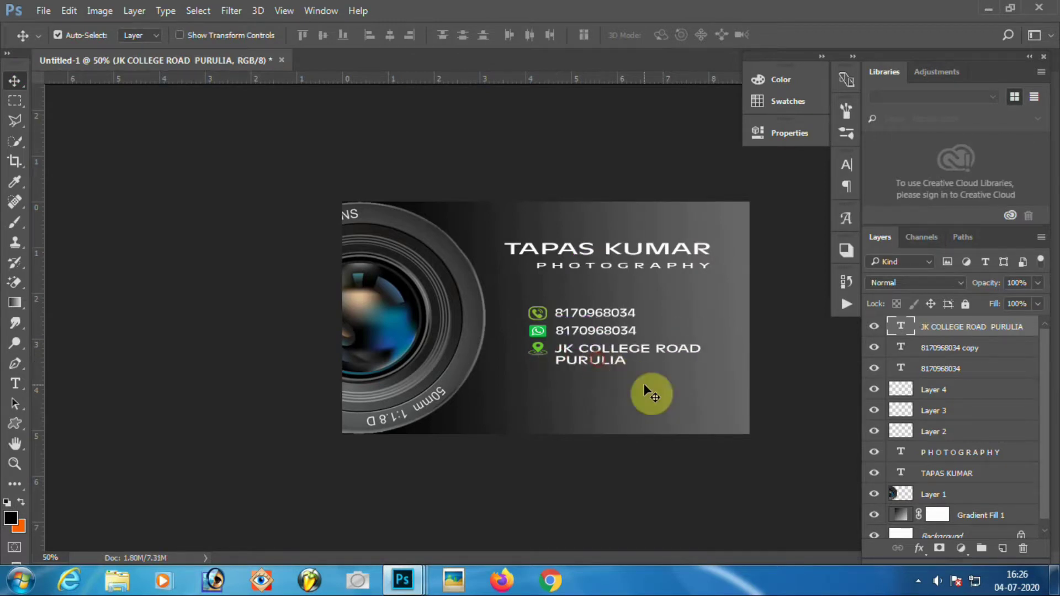
Resize the two-line address to about 95% width and 90% height, aligned with the location pin
click(15, 464)
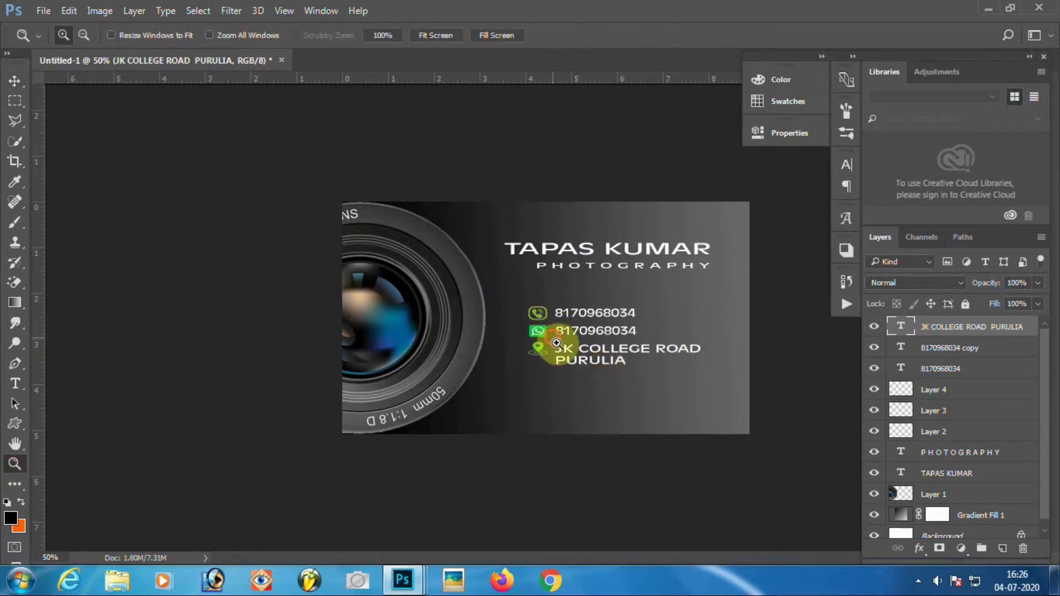
click(679, 380)
click(680, 380)
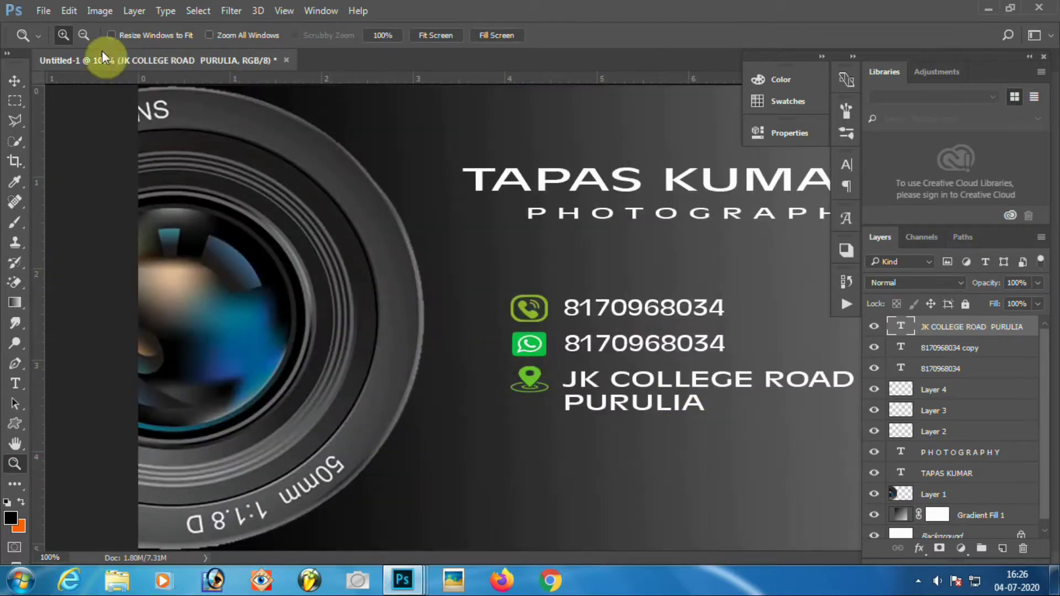
key(ctrl+t)
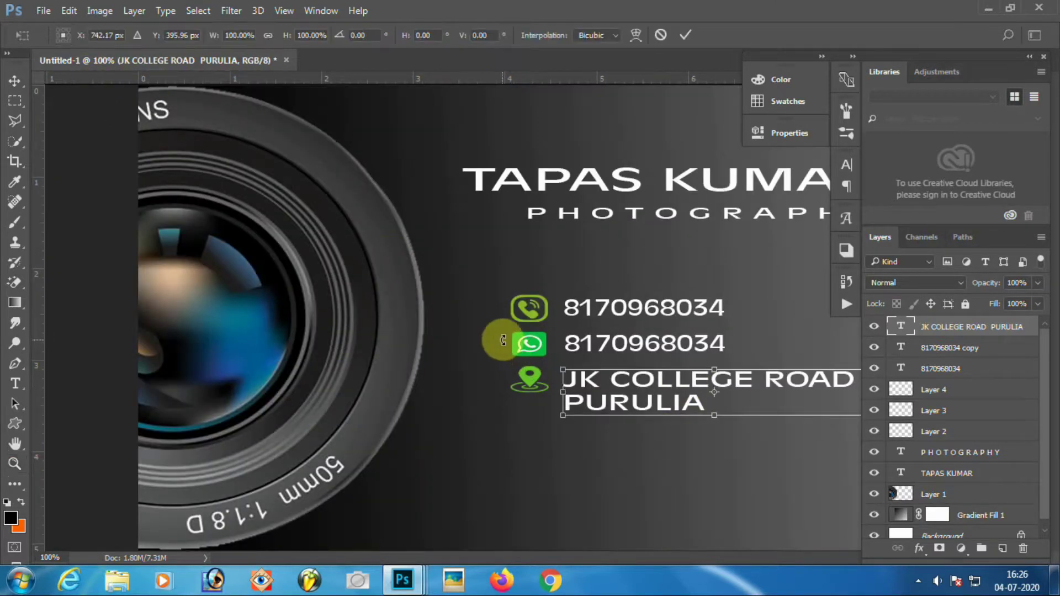
drag(713, 416, 713, 412)
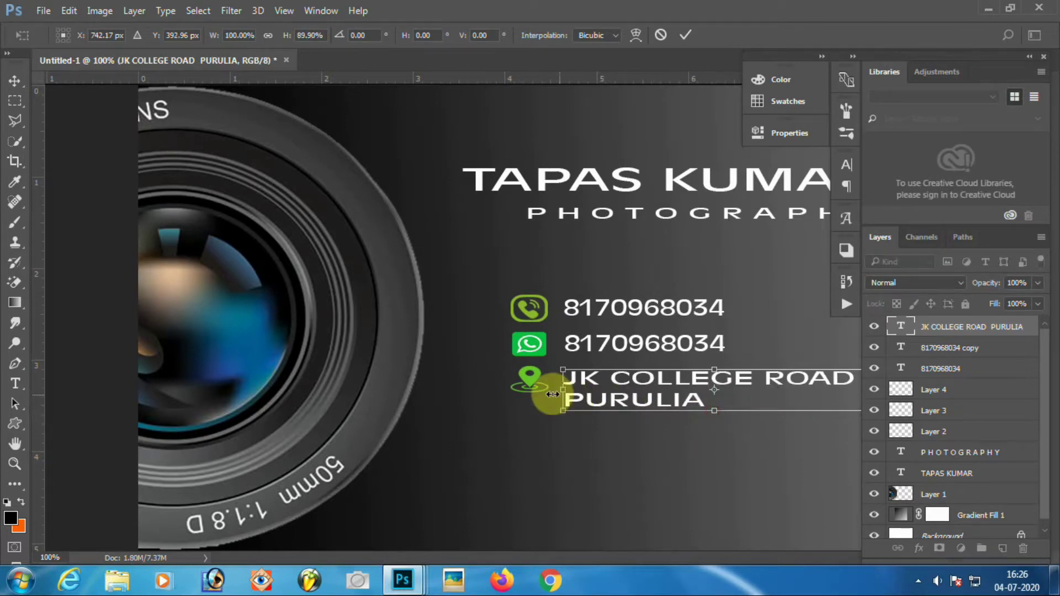
drag(559, 391, 602, 393)
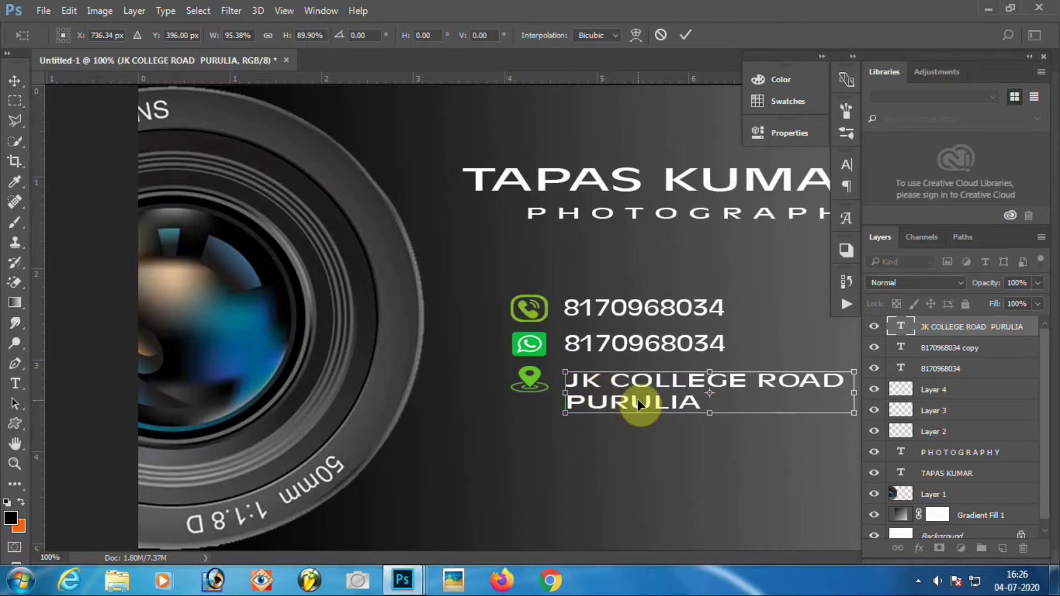
click(686, 34)
key(z)
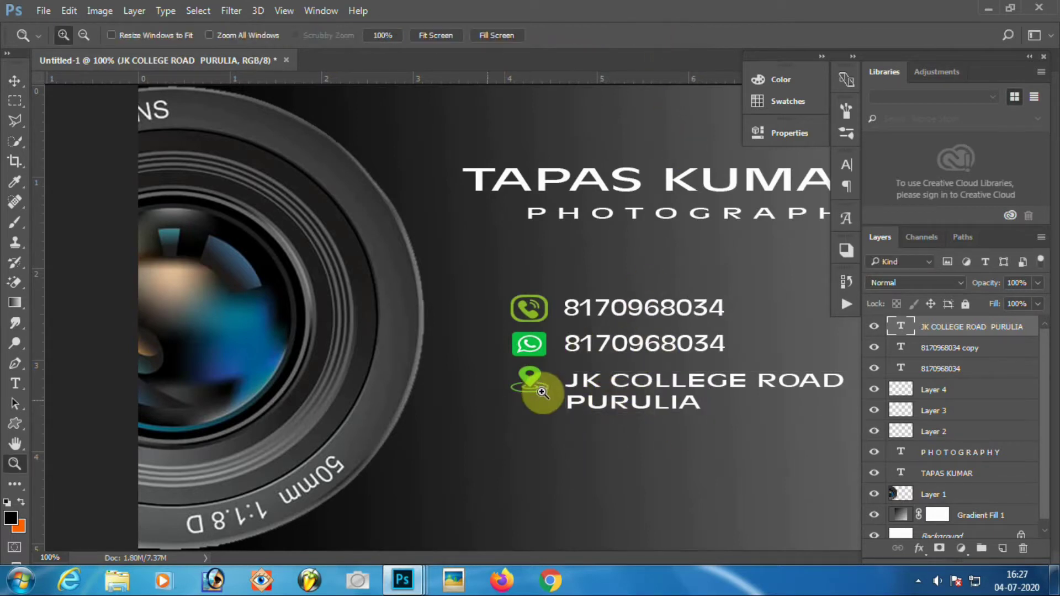
right_click(579, 353)
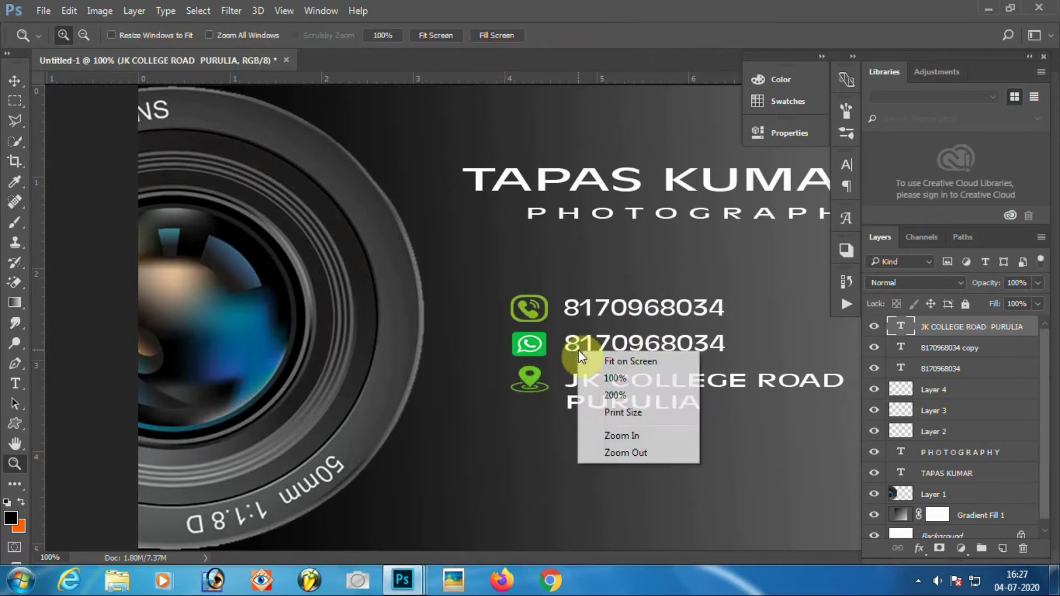
click(613, 452)
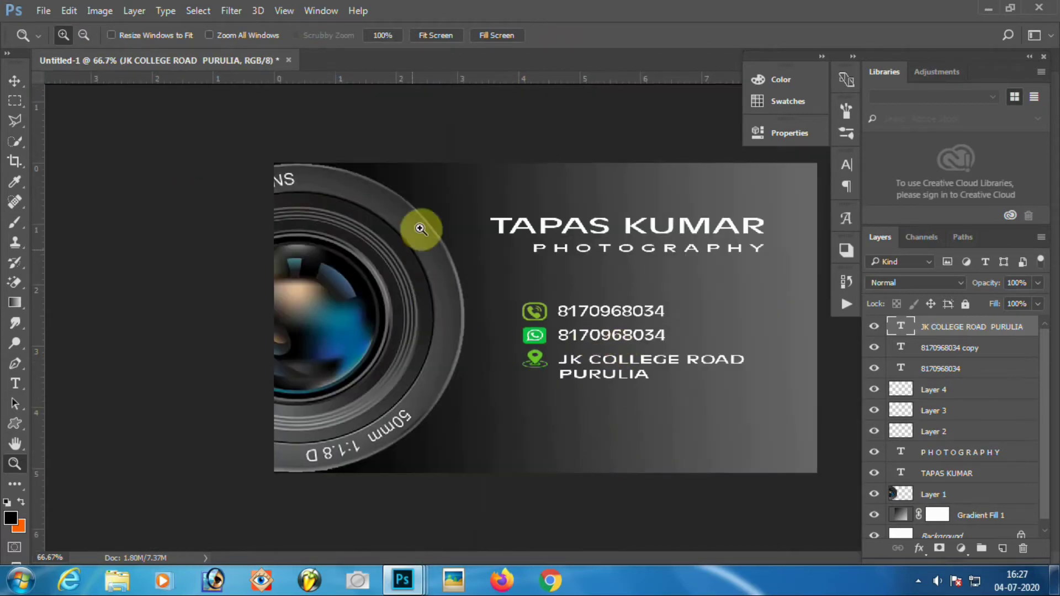